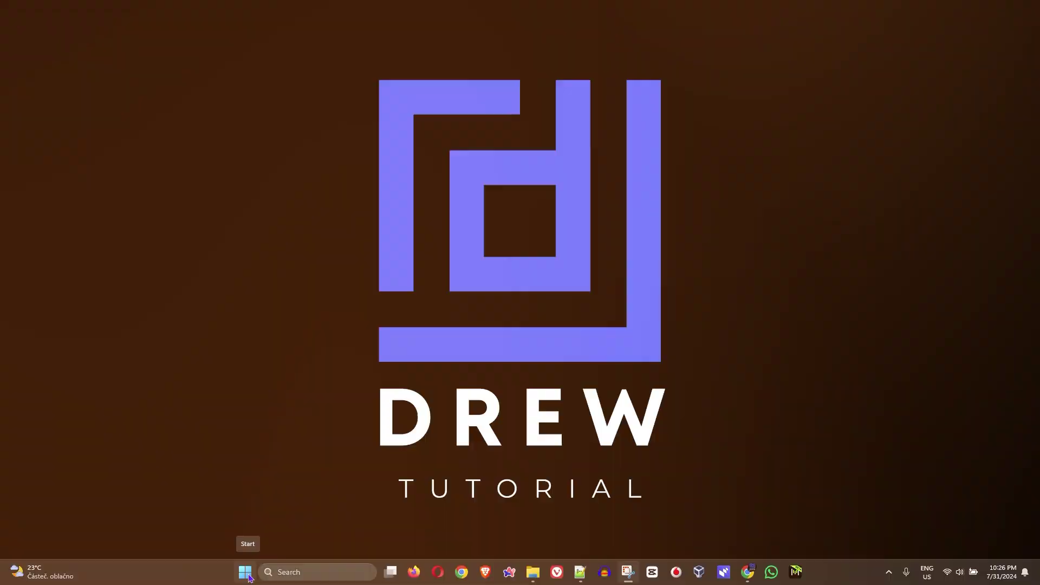
Step: Launch Disk Cleanup for drive C: with the cleanmgr command
key(super+r)
text(cleanmgr)
key(Return)
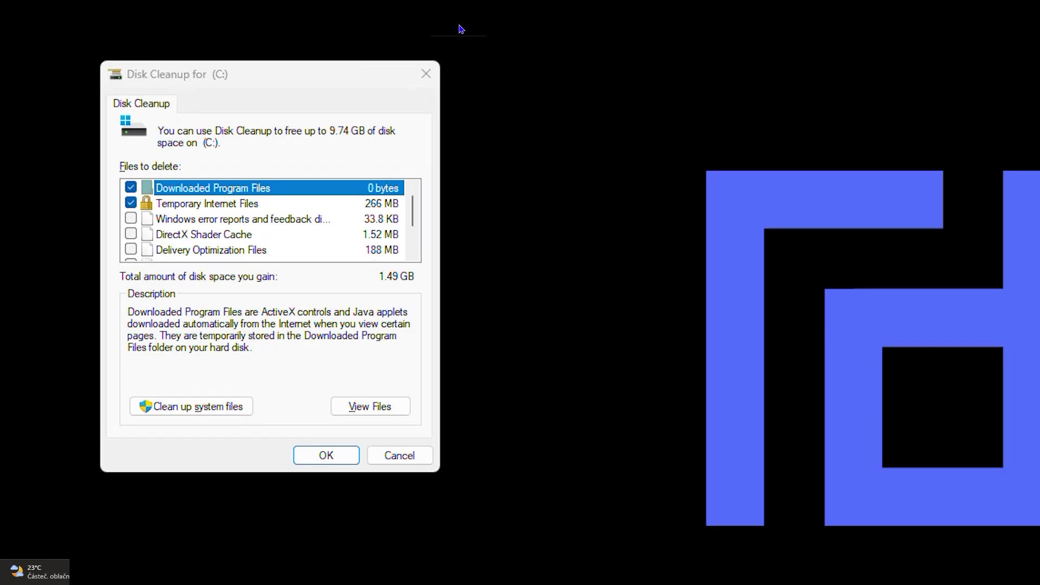
Step: Mark every file category for deletion and rescan drive C: including system files
scroll(434, 266, down, 1)
click(375, 266)
click(375, 251)
click(375, 235)
click(375, 220)
scroll(488, 252, up, 2)
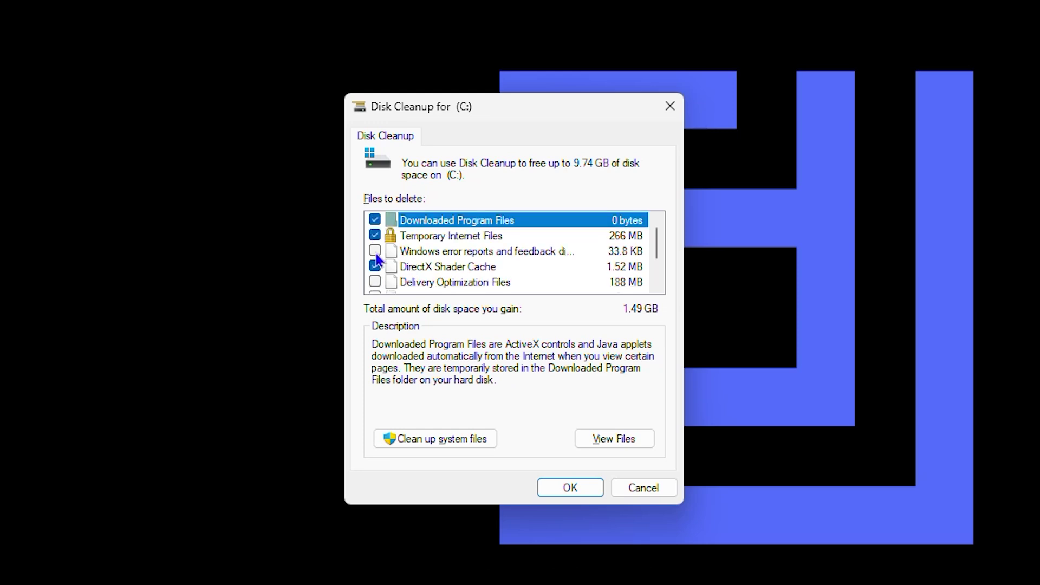
scroll(488, 251, down, 2)
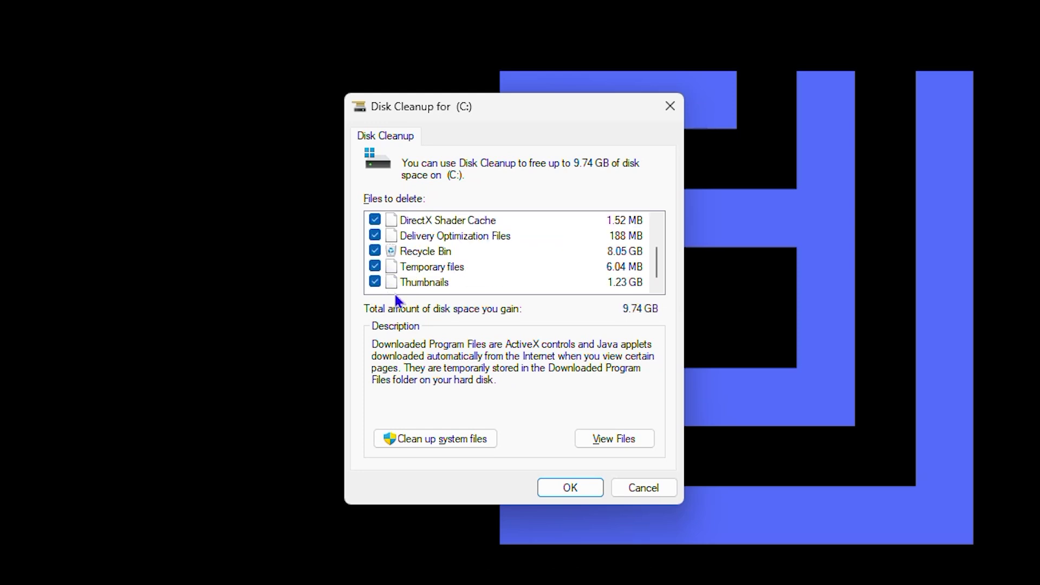
click(441, 442)
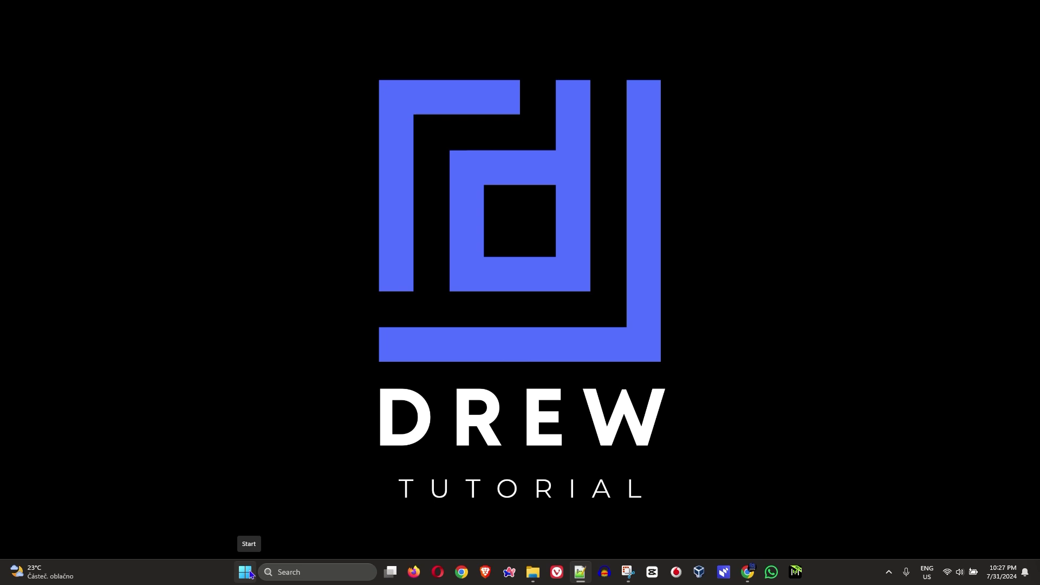
Step: Open the C:\Windows\Temp folder by running temp
key(super+r)
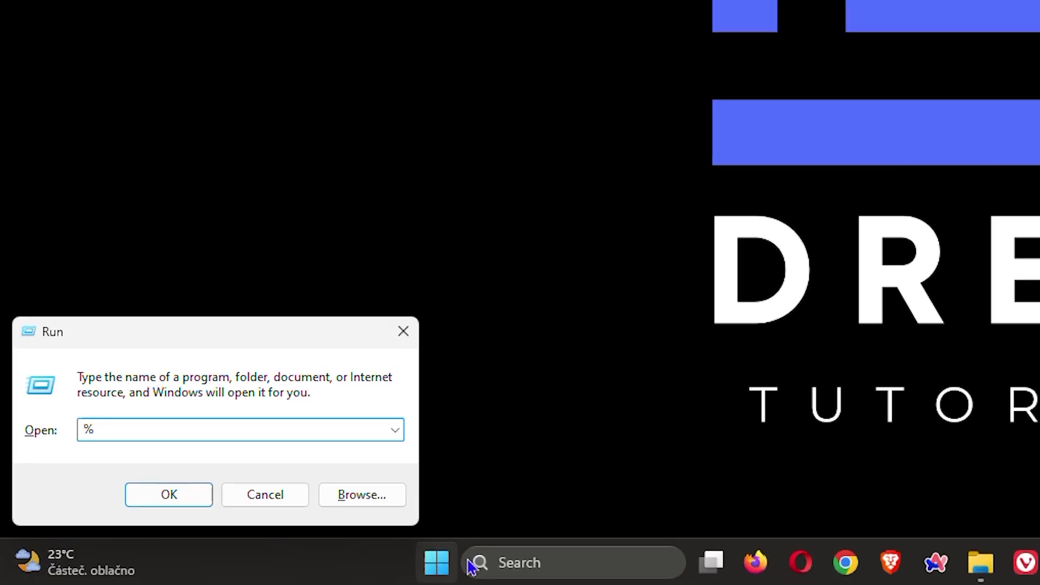
text(temp)
key(Return)
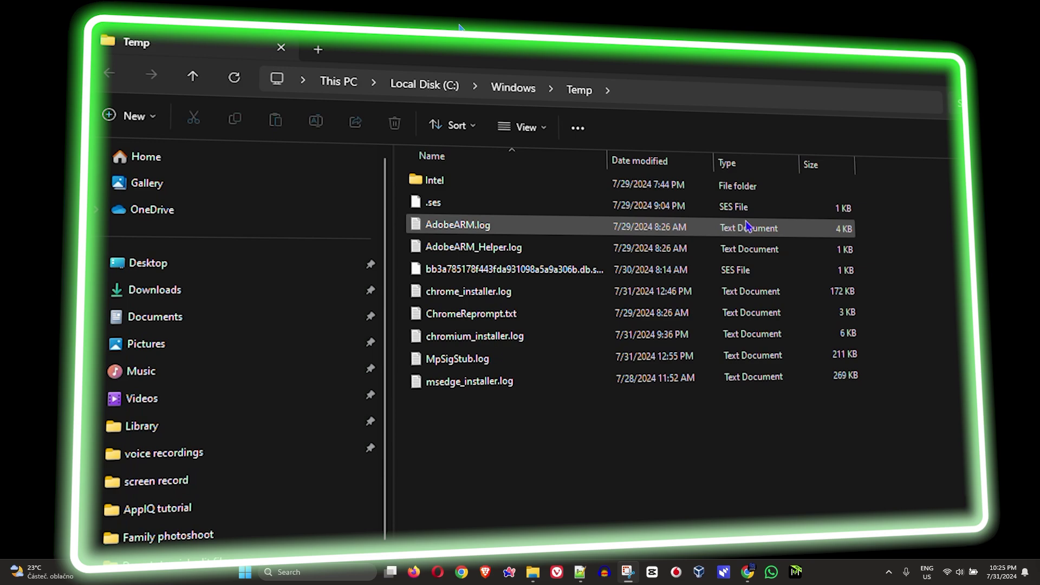
Step: Permanently delete everything in Windows Temp and the 276 items in the user's %temp% folder
key(ctrl+a)
key(shift+Delete)
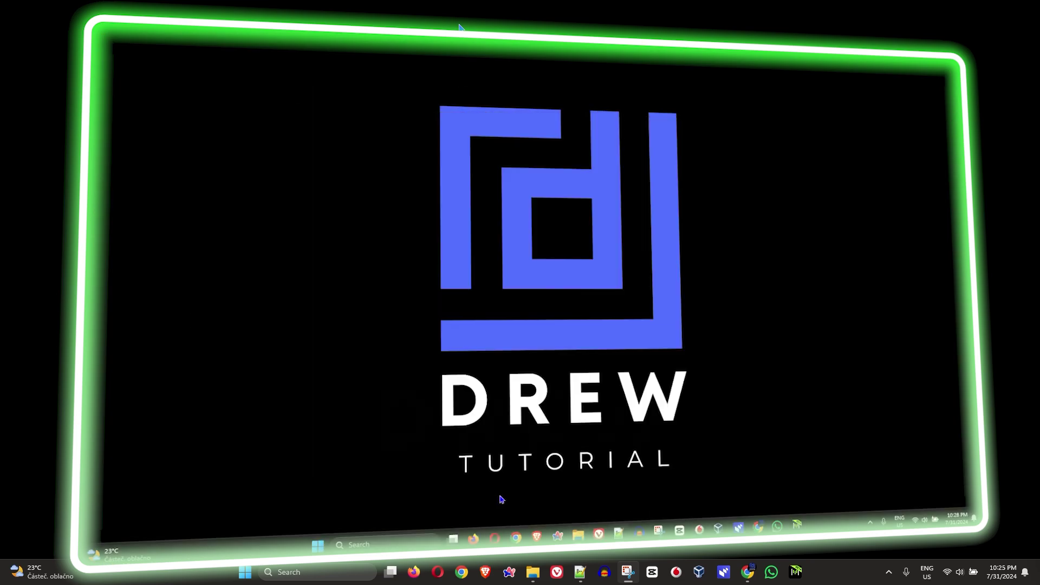
key(super+r)
text(%temp%)
key(Return)
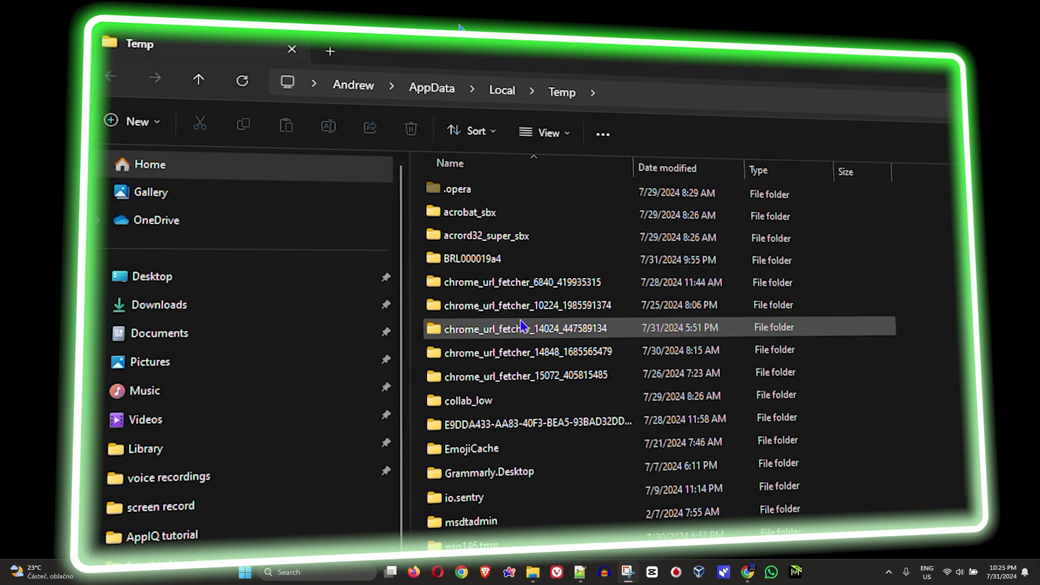
scroll(520, 326, down, 15)
scroll(829, 162, up, 15)
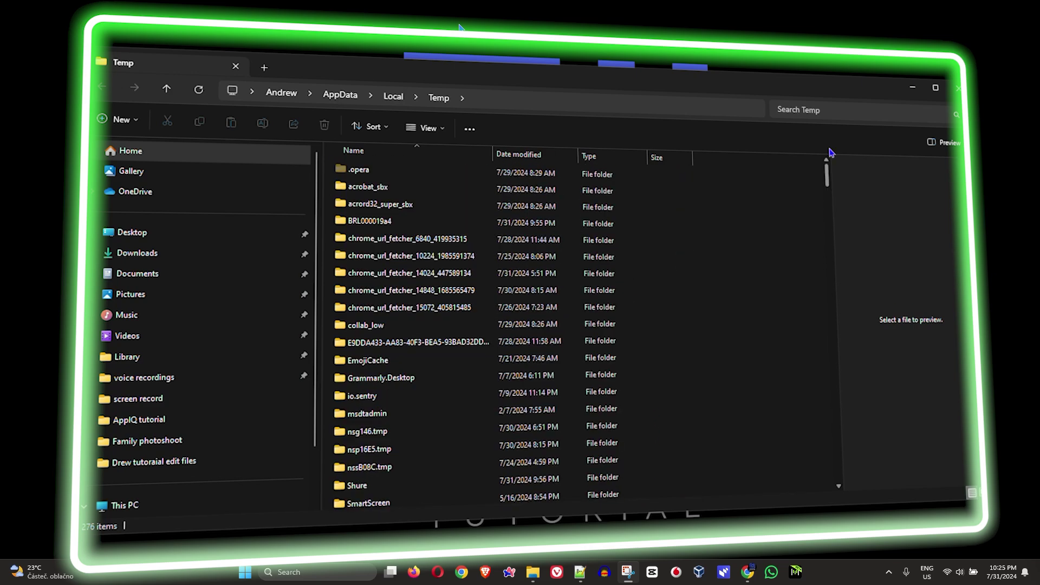
key(ctrl+a)
key(shift+Delete)
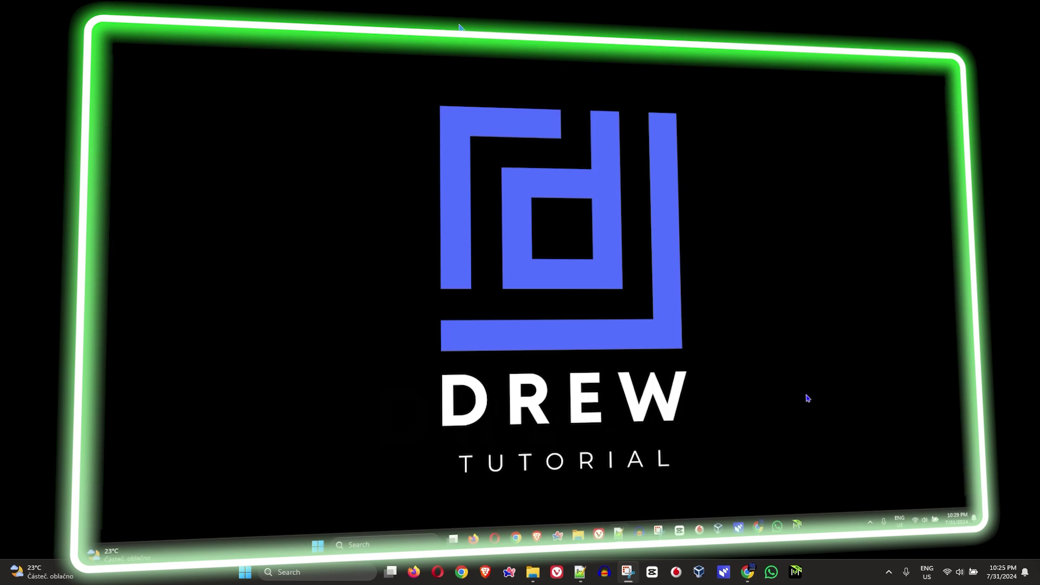
Step: Open Prefetch, grant folder access, and permanently delete its 534 files
key(super+r)
text(prefetch)
key(Return)
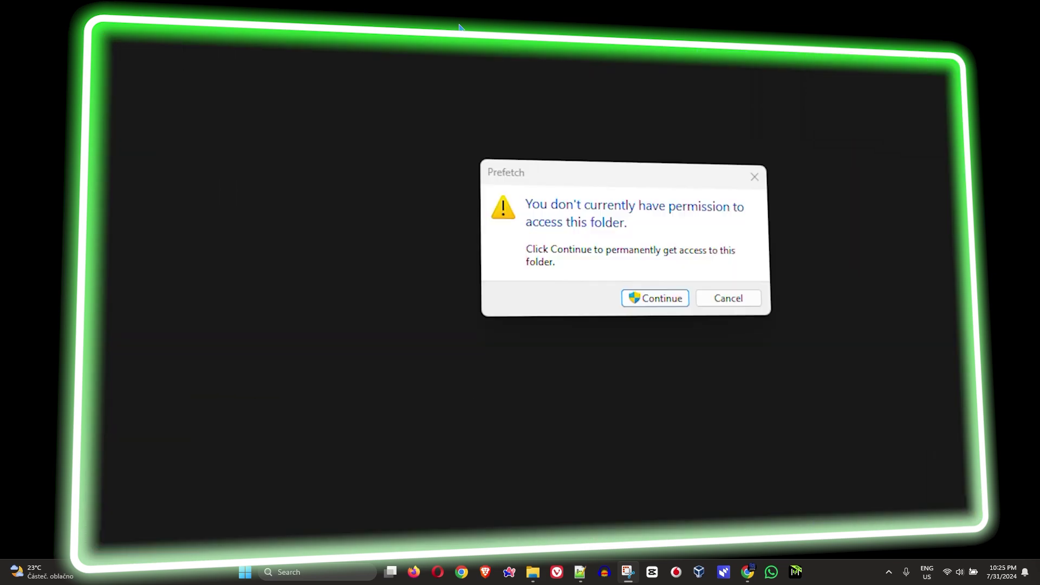
click(657, 297)
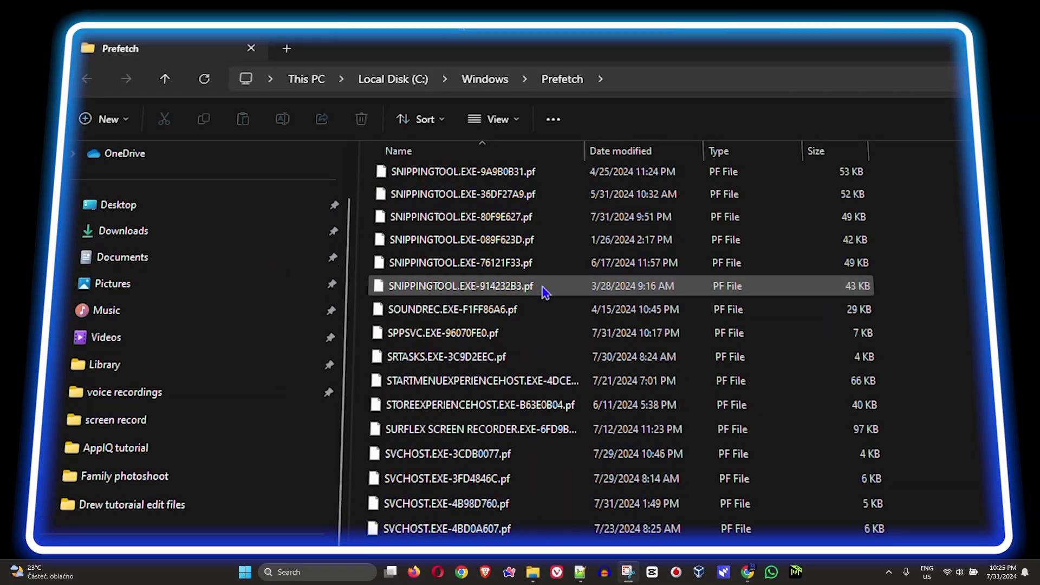
scroll(546, 291, down, 20)
scroll(542, 325, up, 20)
scroll(613, 278, down, 10)
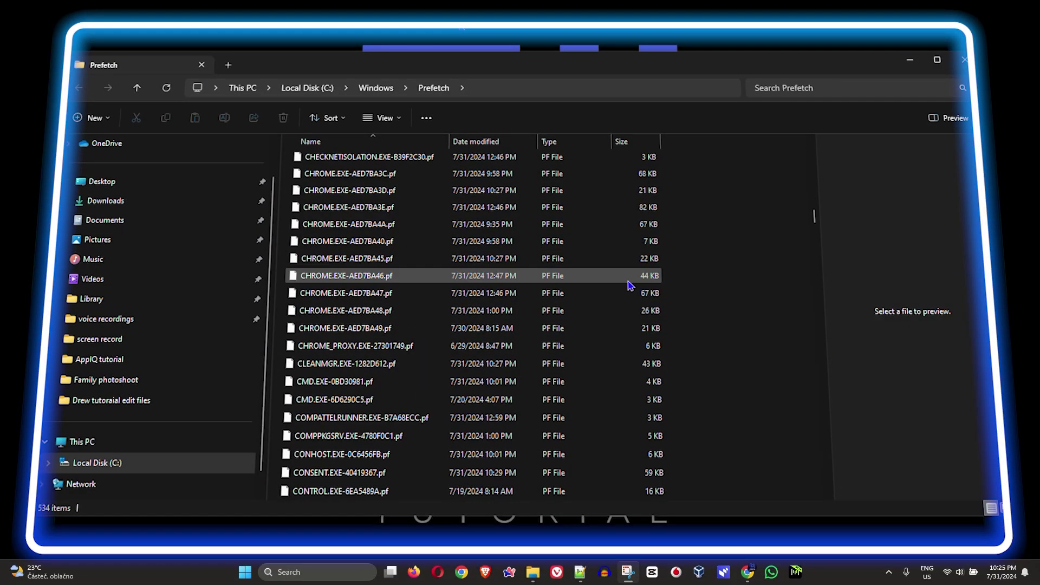
key(ctrl+a)
key(shift+Delete)
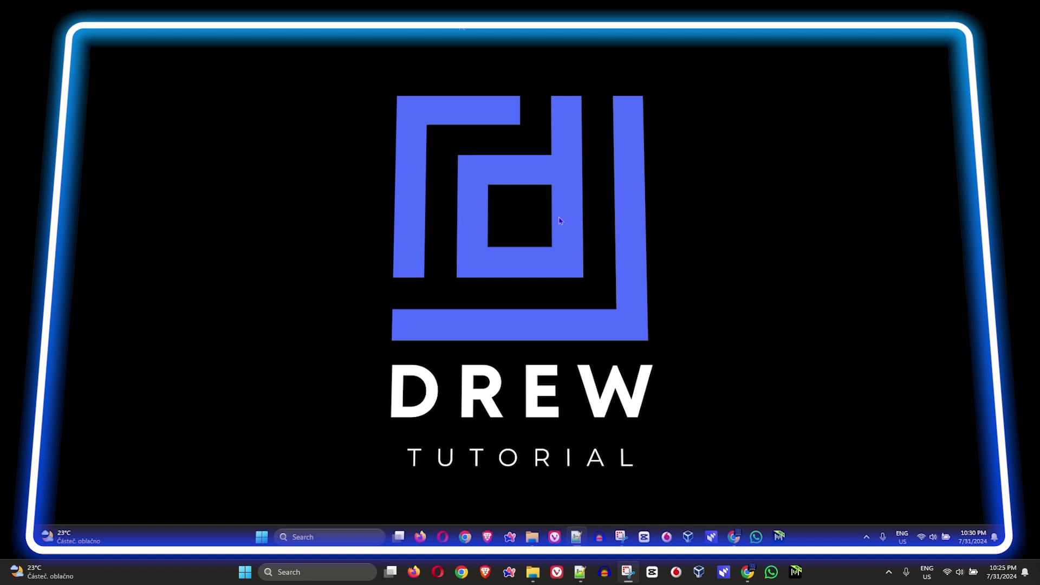
Step: Open System > Storage in Windows Settings from the Start right-click menu
right_click(262, 536)
click(234, 426)
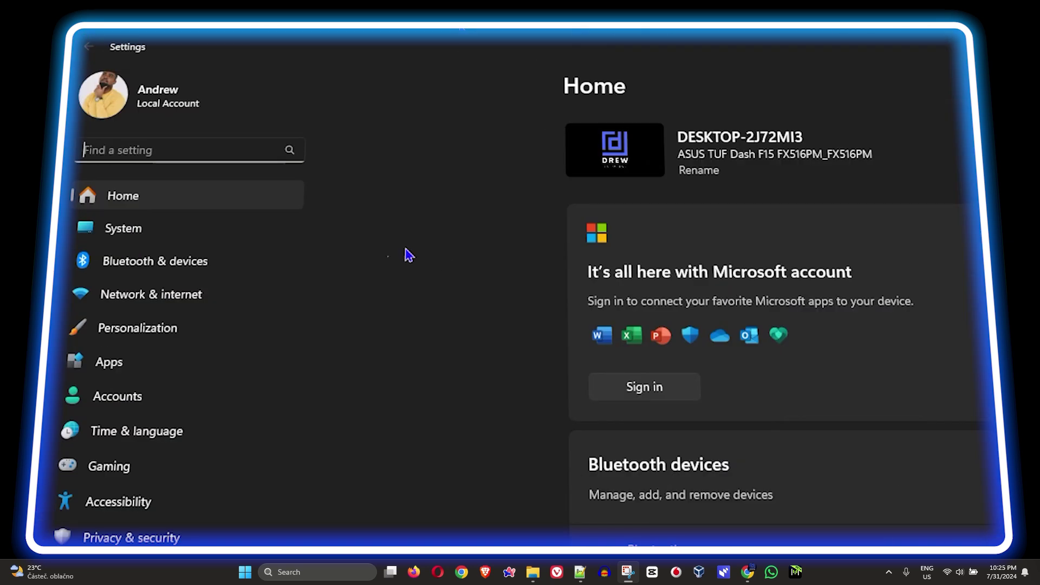
click(122, 227)
click(151, 544)
scroll(360, 190, up, 3)
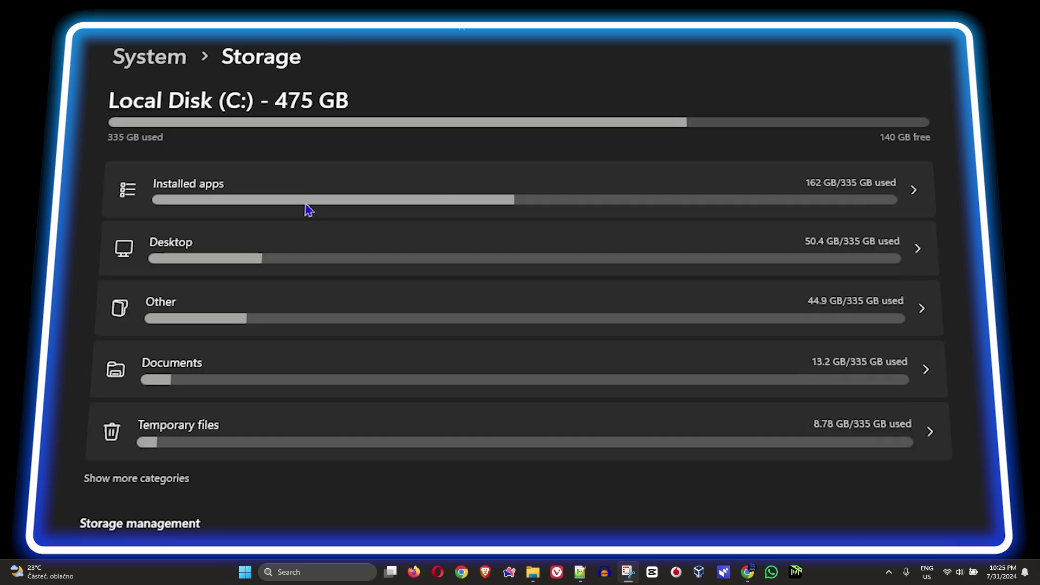
Step: Review the Temporary files and Installed apps breakdowns, then the Other storage category
click(325, 432)
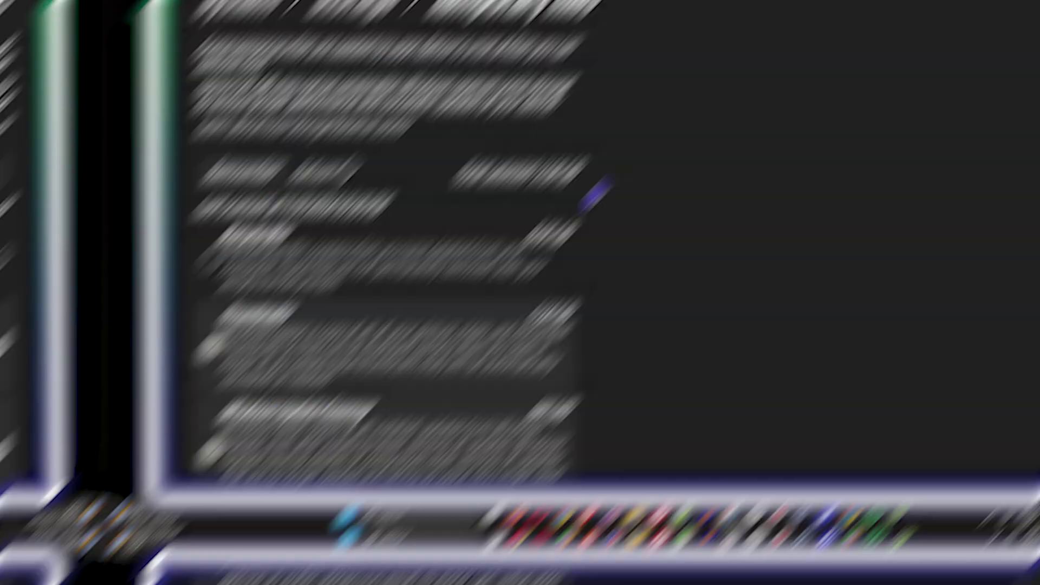
scroll(458, 506, down, 5)
scroll(458, 506, up, 10)
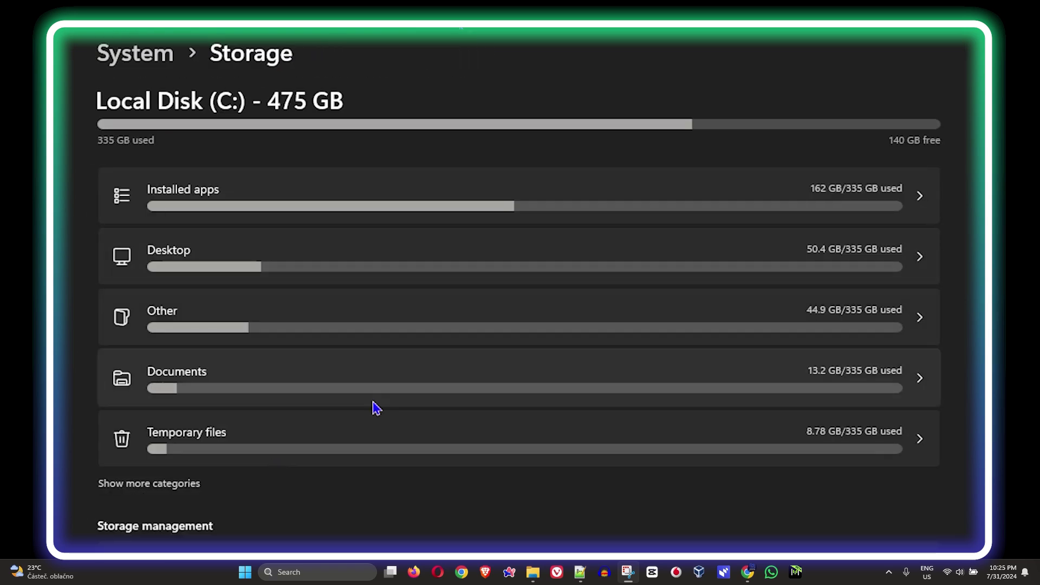
click(506, 201)
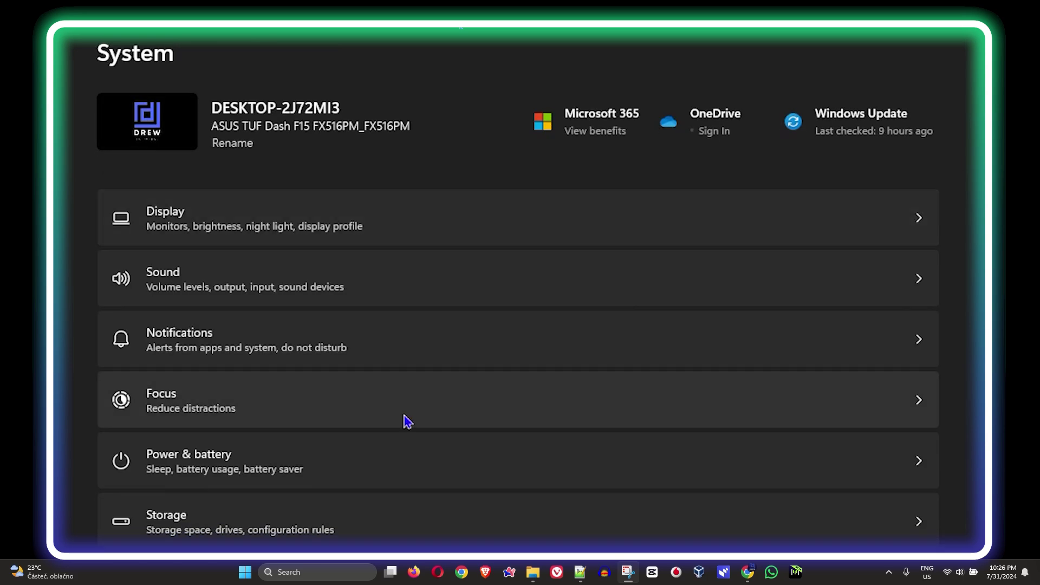
click(453, 529)
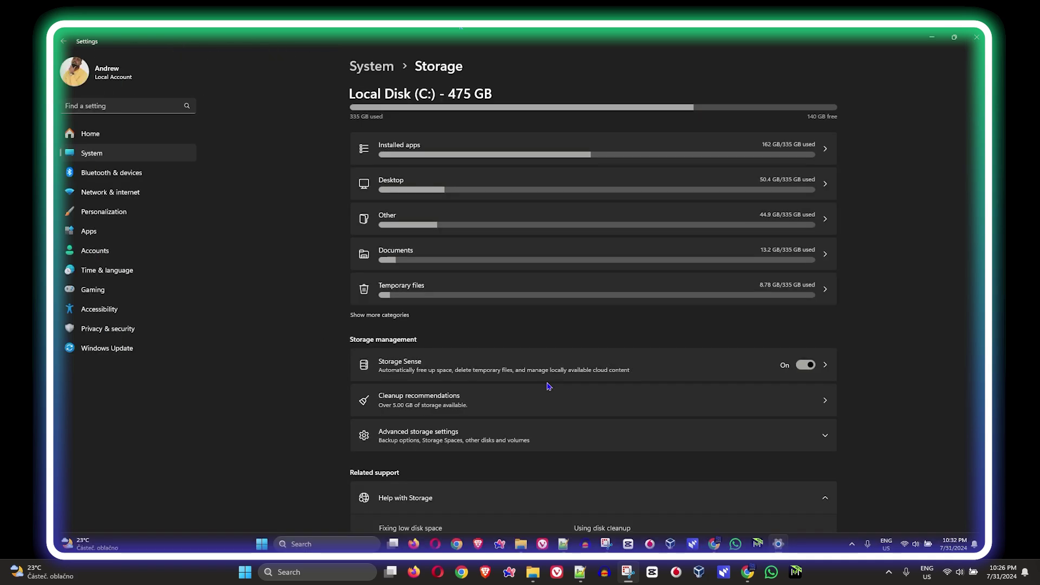
click(481, 228)
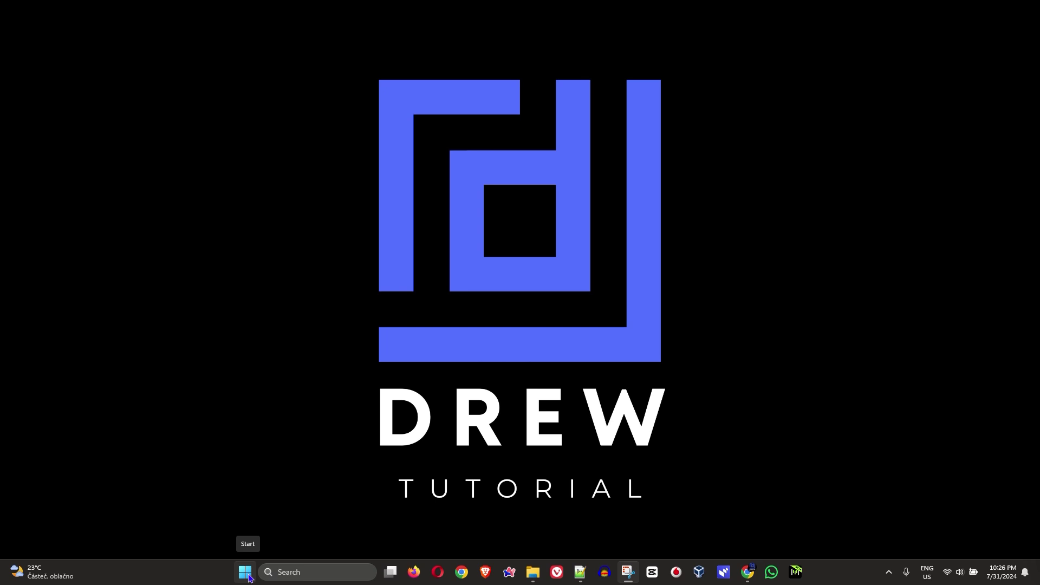
Step: Run cleanmgr to reopen Disk Cleanup for drive C: (up to 9.74 GB)
key(super+r)
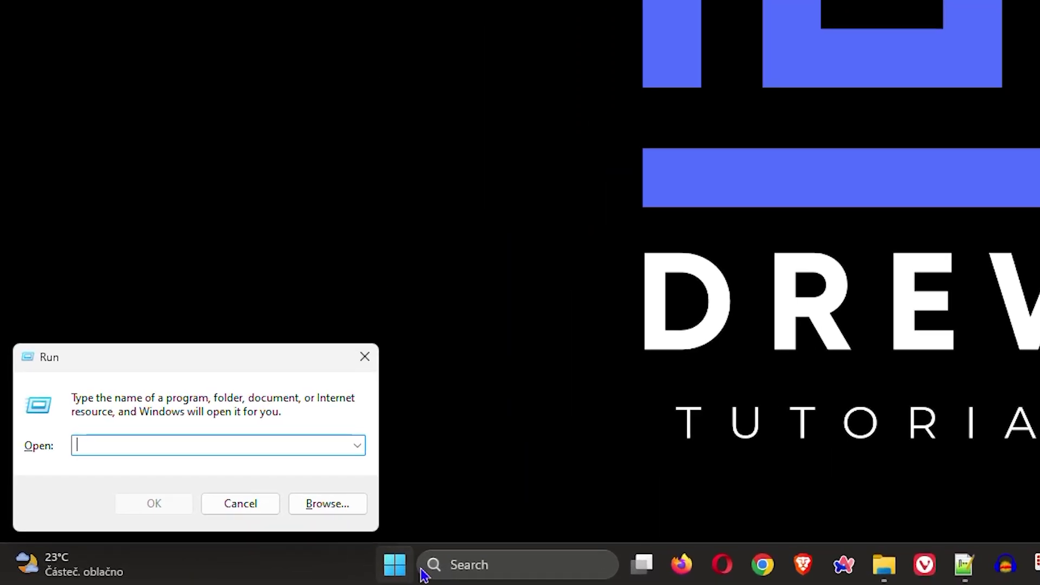
text(cleanmgr)
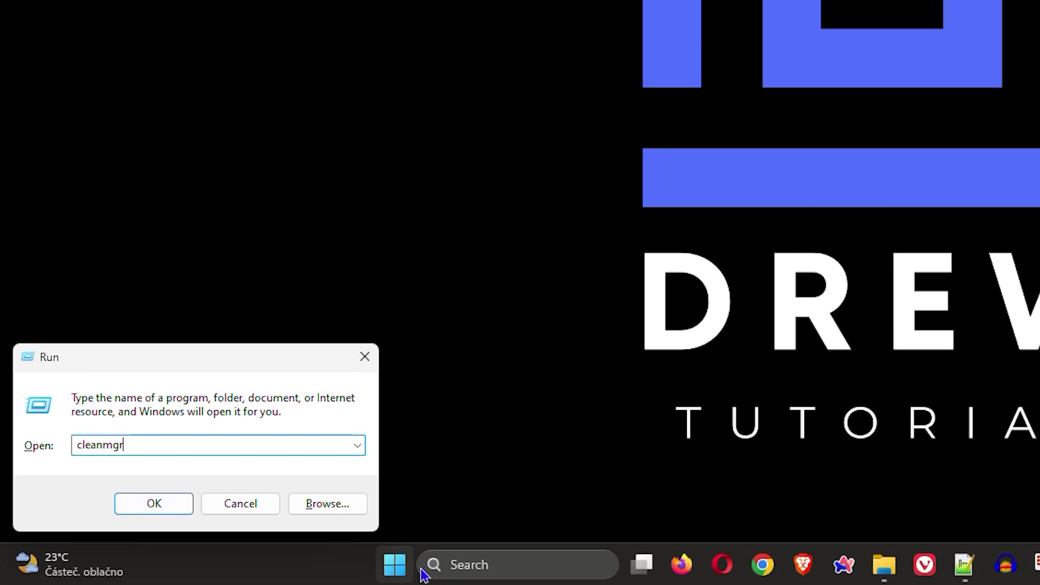
key(Return)
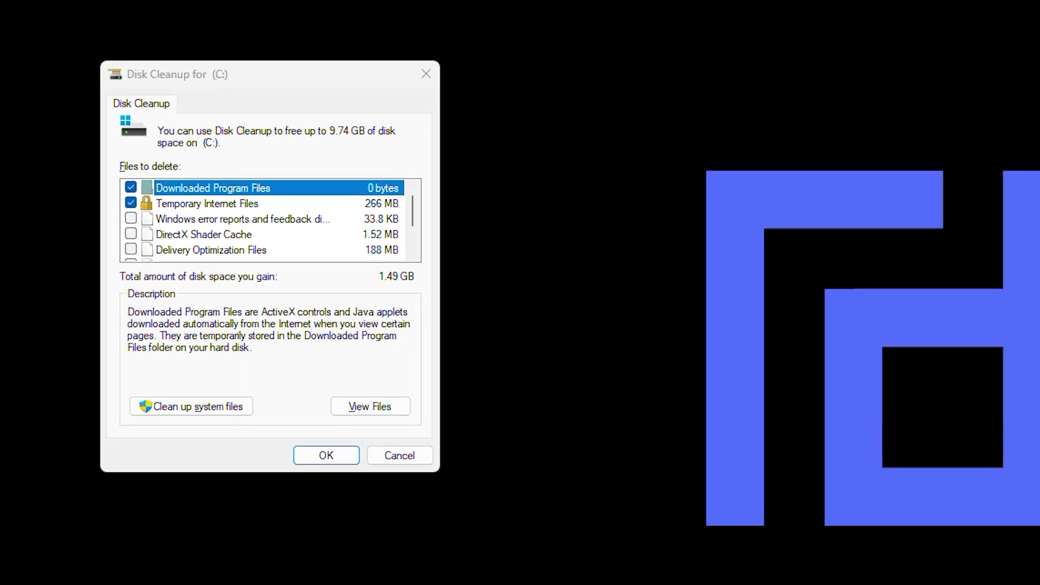
Step: Center the Disk Cleanup window and tick Delivery Optimization Files and Recycle Bin
drag(248, 86, 528, 130)
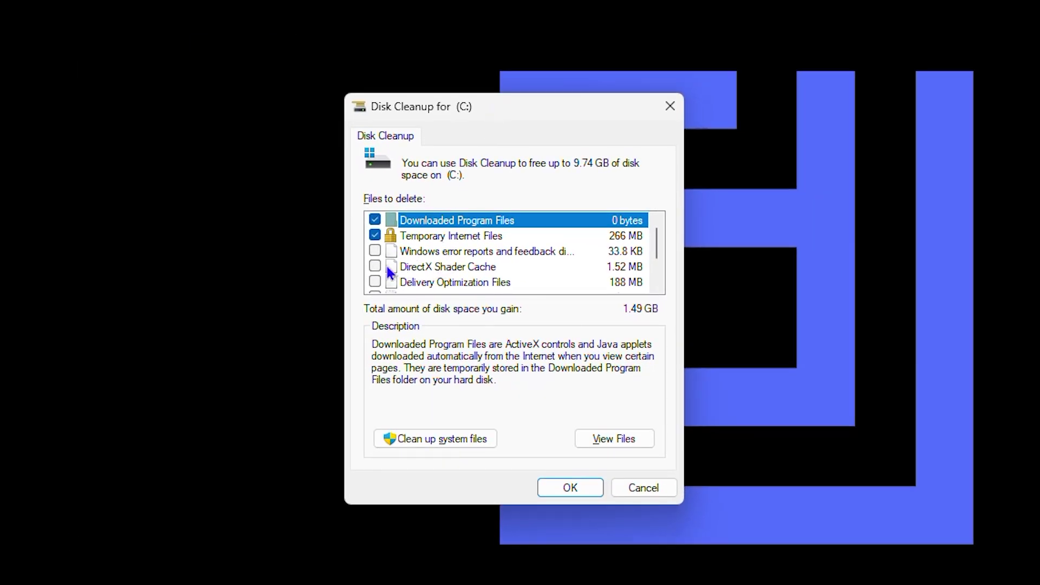
scroll(595, 247, down, 1)
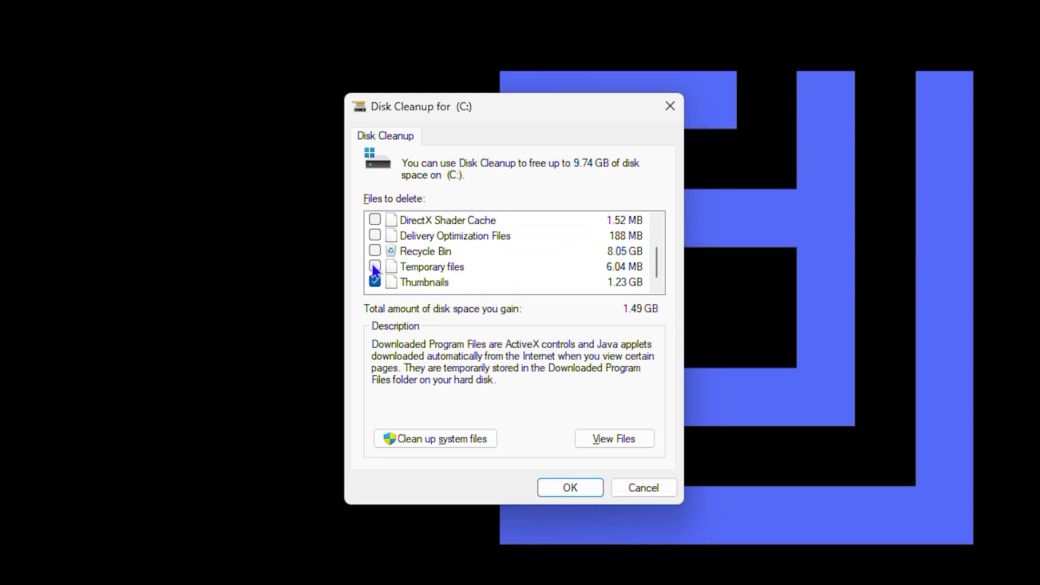
scroll(373, 264, up, 1)
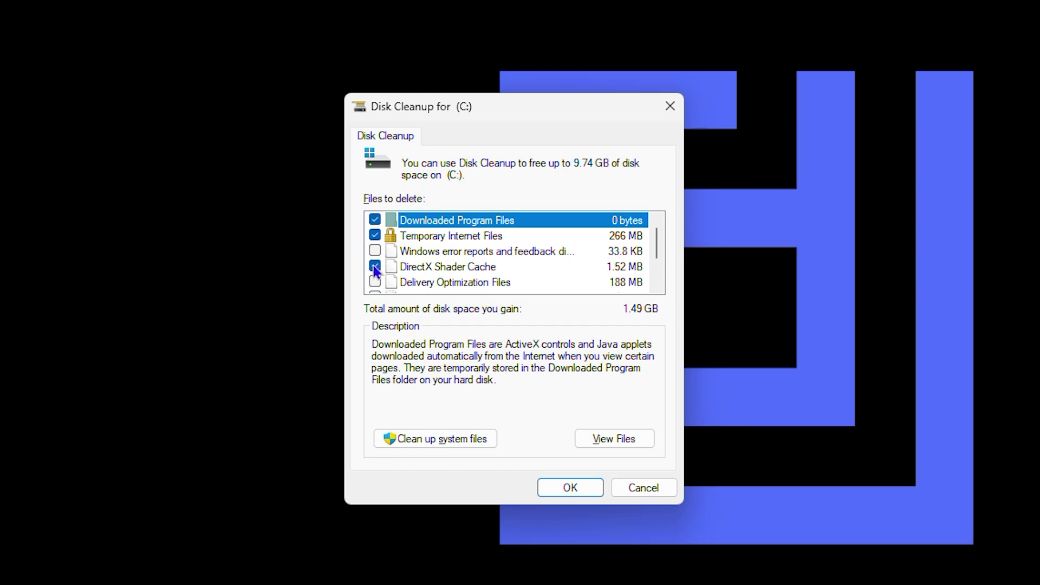
click(373, 282)
scroll(387, 270, down, 1)
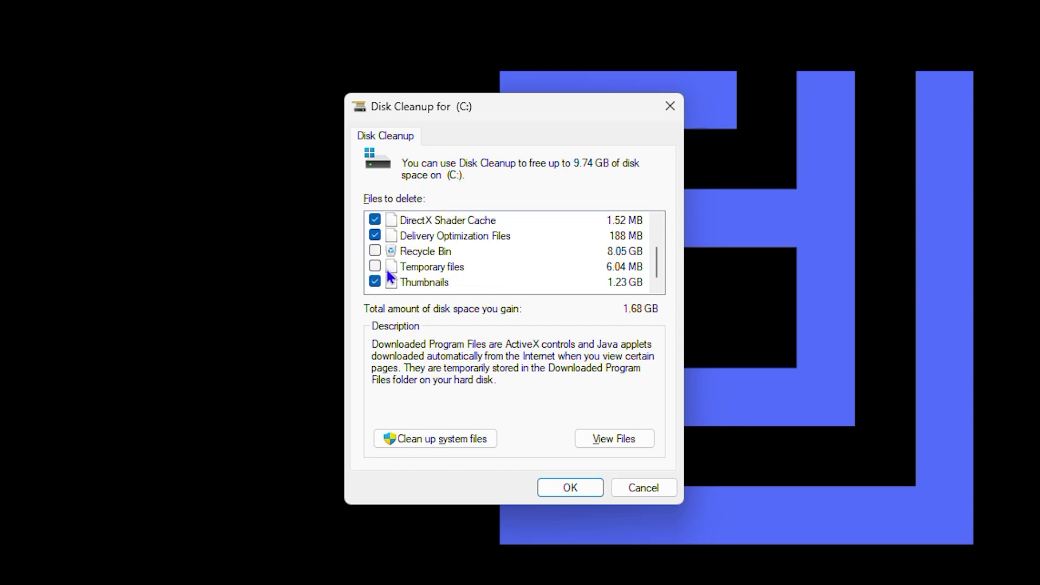
click(375, 251)
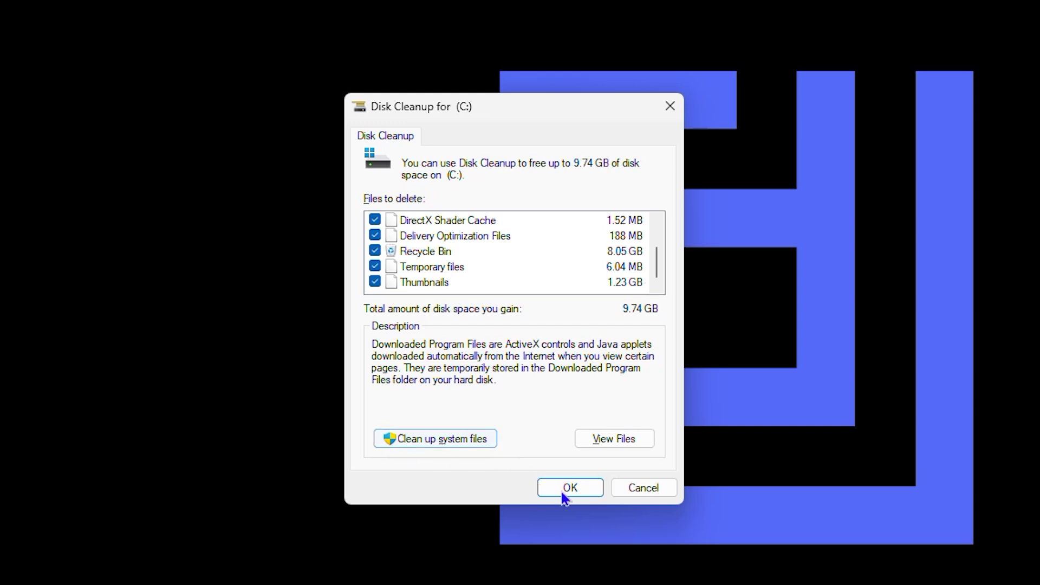
Step: Rescan drive C: with system files (up to 10.6 GB), then close Disk Cleanup
click(443, 441)
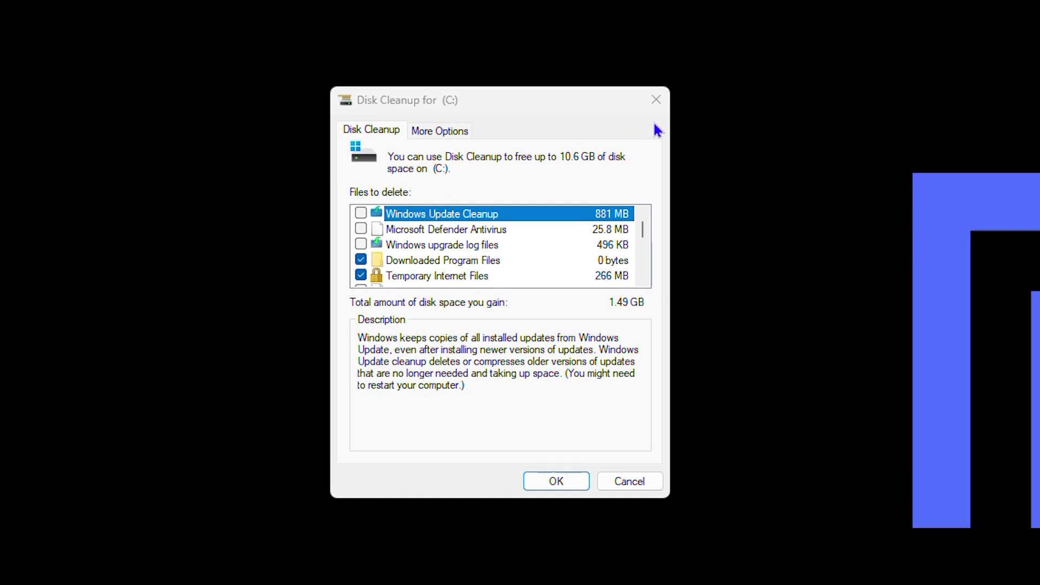
click(659, 103)
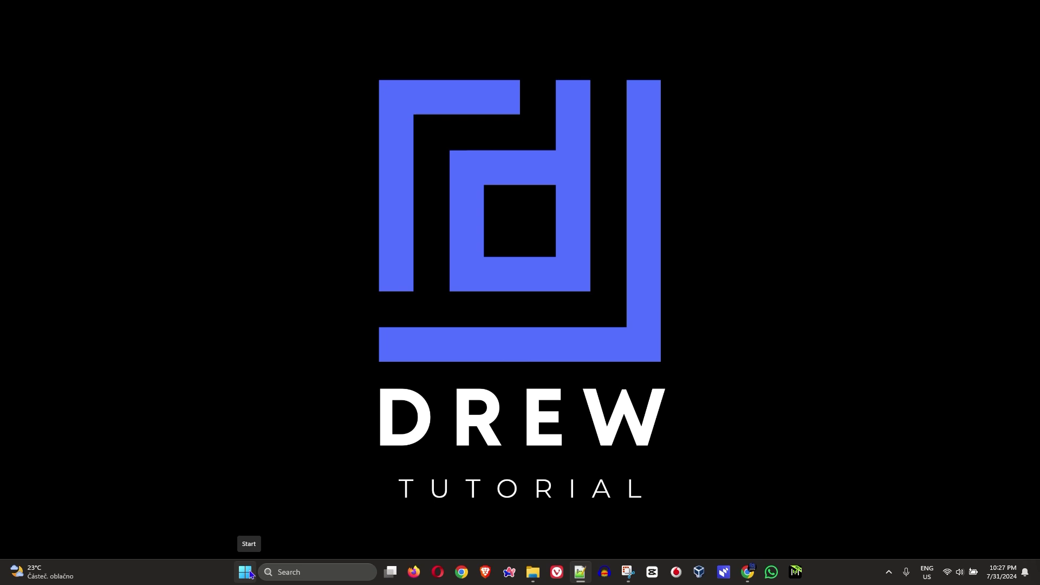
Step: Open C:\Windows\Temp by running temp from a cleared Run box
key(super+r)
key(BackSpace)
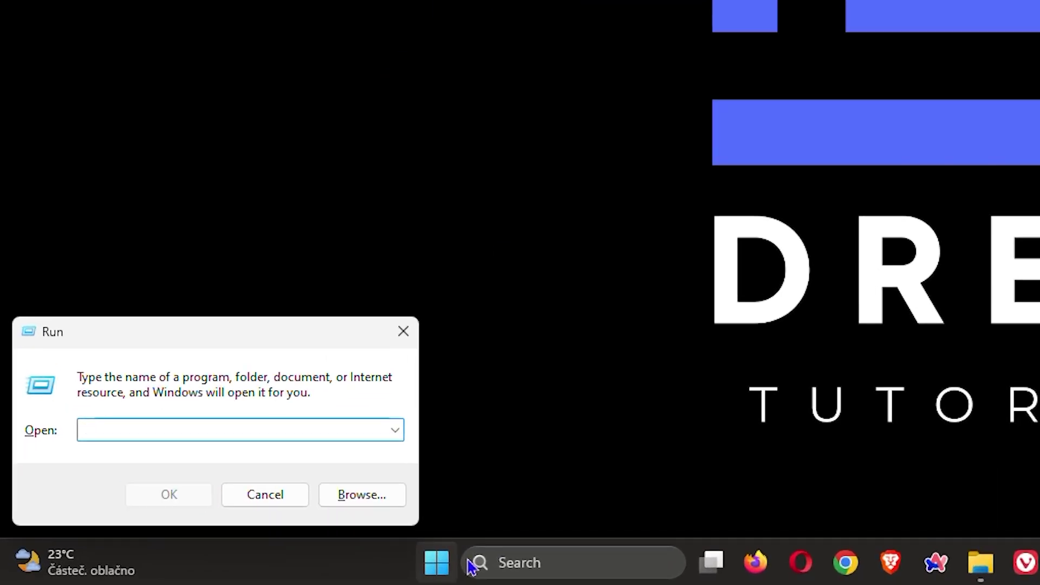
text(temp)
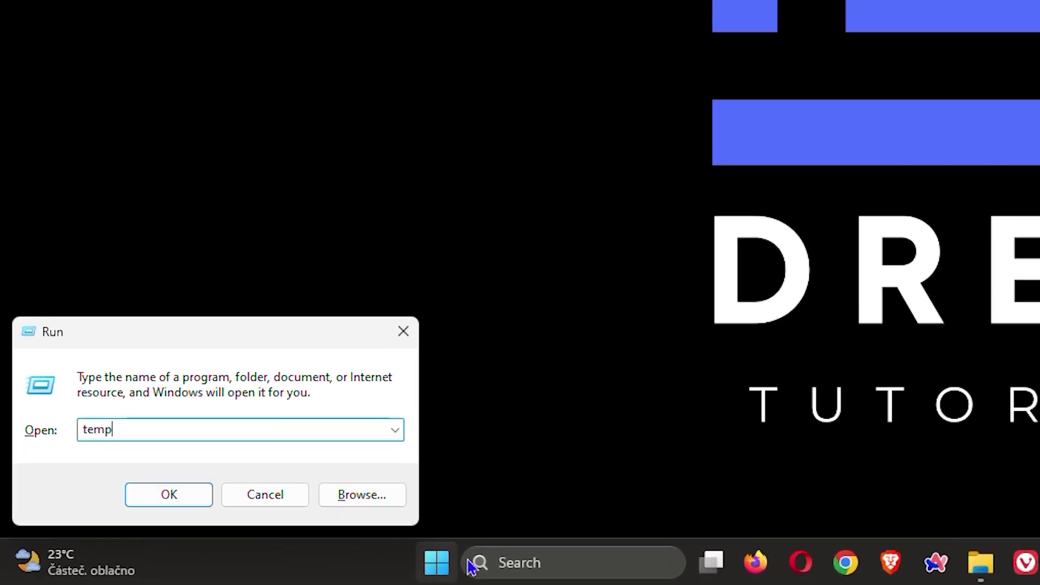
key(Return)
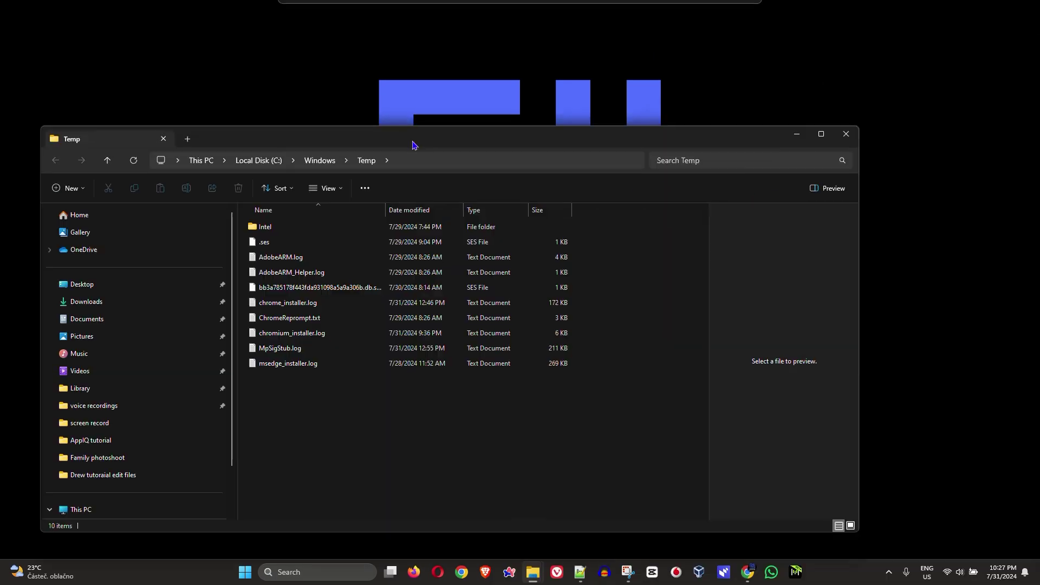
Step: Permanently delete all 10 items in C:\Windows\Temp
drag(413, 144, 483, 102)
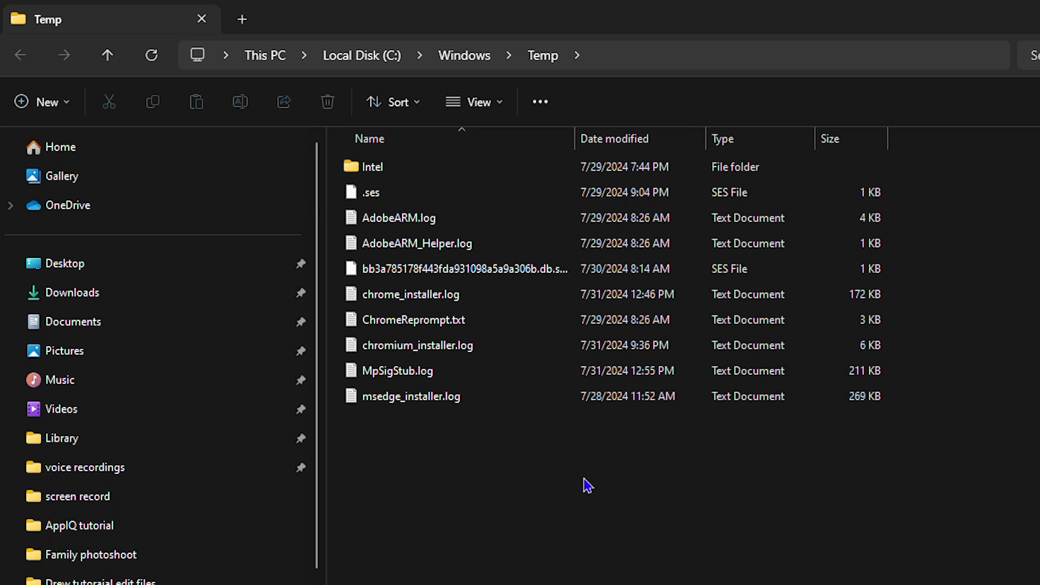
key(ctrl+a)
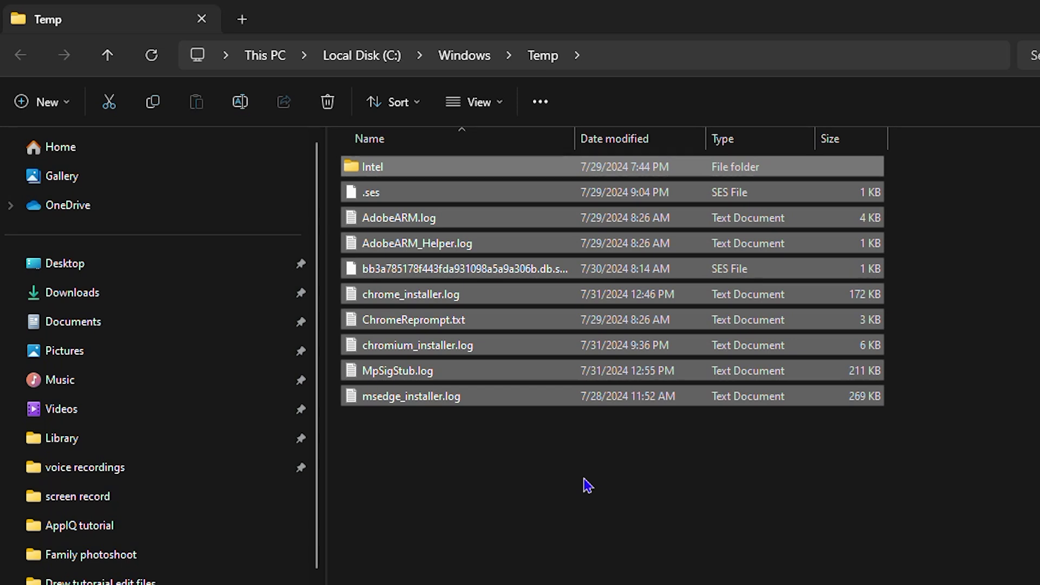
key(shift+Delete)
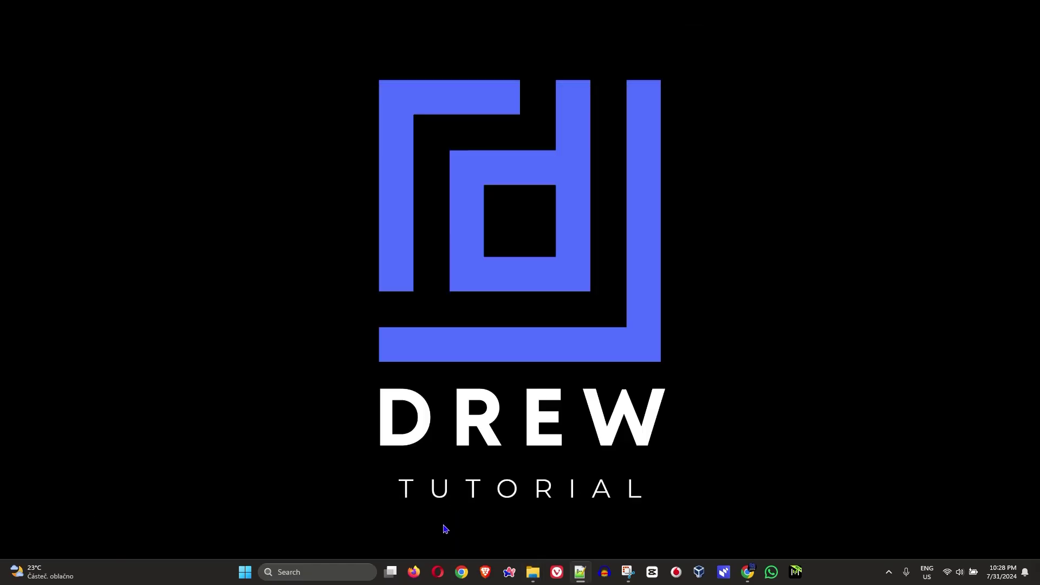
Step: Run %temp% to open the user's AppData\Local\Temp folder
key(super+r)
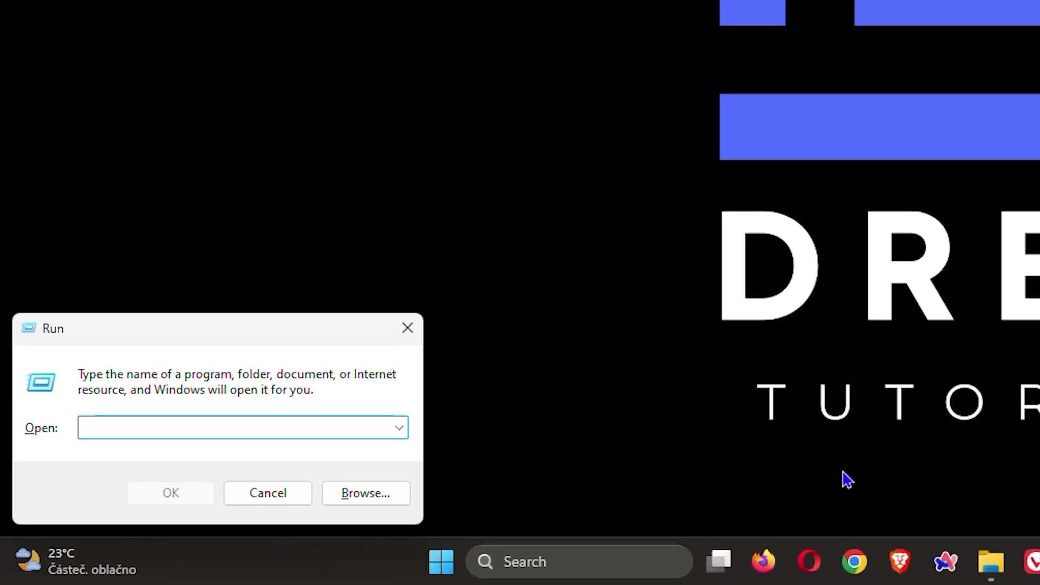
text(%temp)
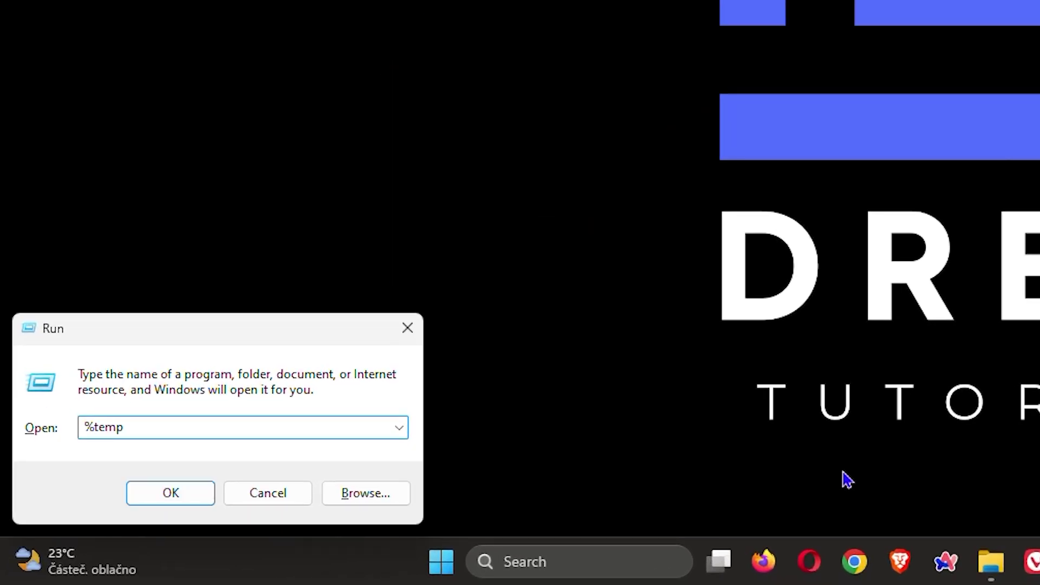
text(%)
key(Return)
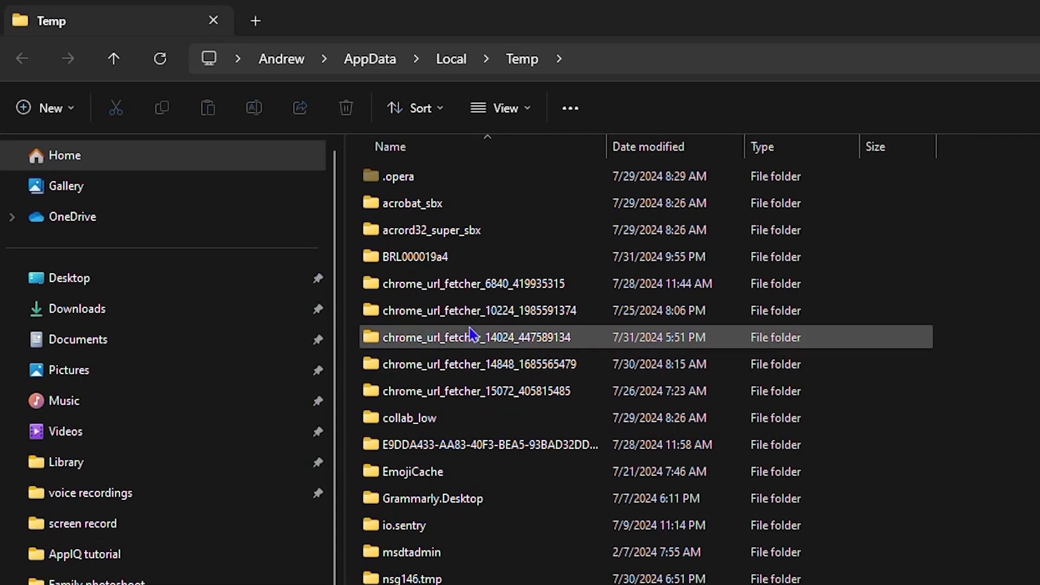
Step: Select all 276 items in AppData\Local\Temp and confirm their permanent deletion
scroll(470, 332, down, 20)
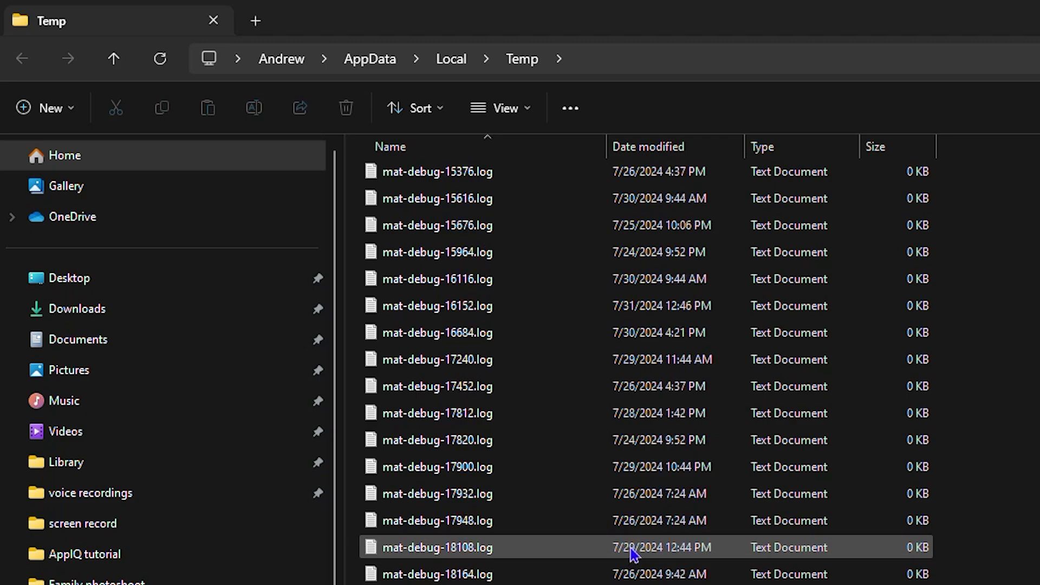
scroll(633, 553, down, 15)
scroll(390, 252, down, 13)
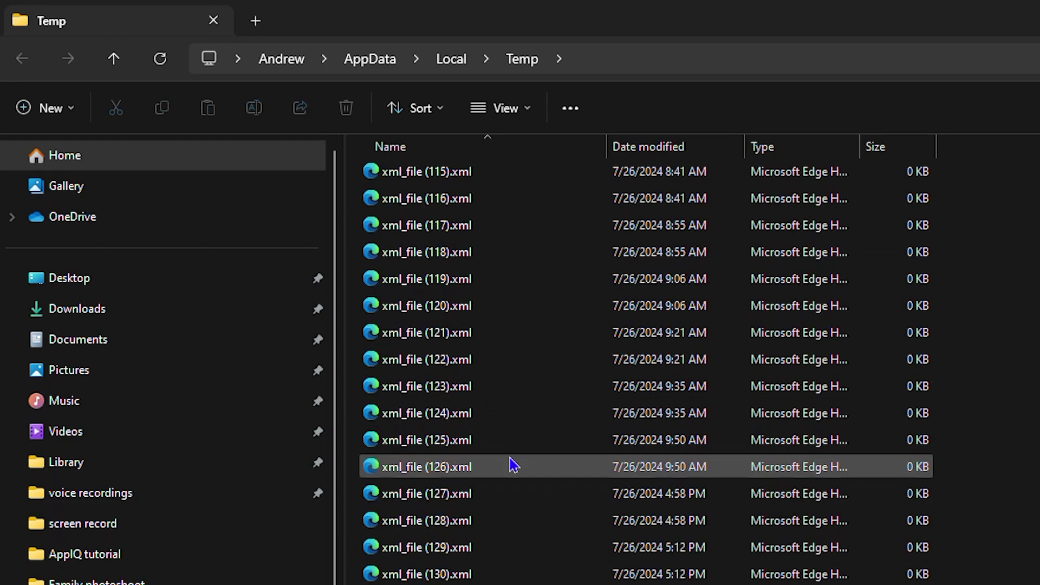
scroll(623, 492, down, 12)
scroll(883, 422, up, 18)
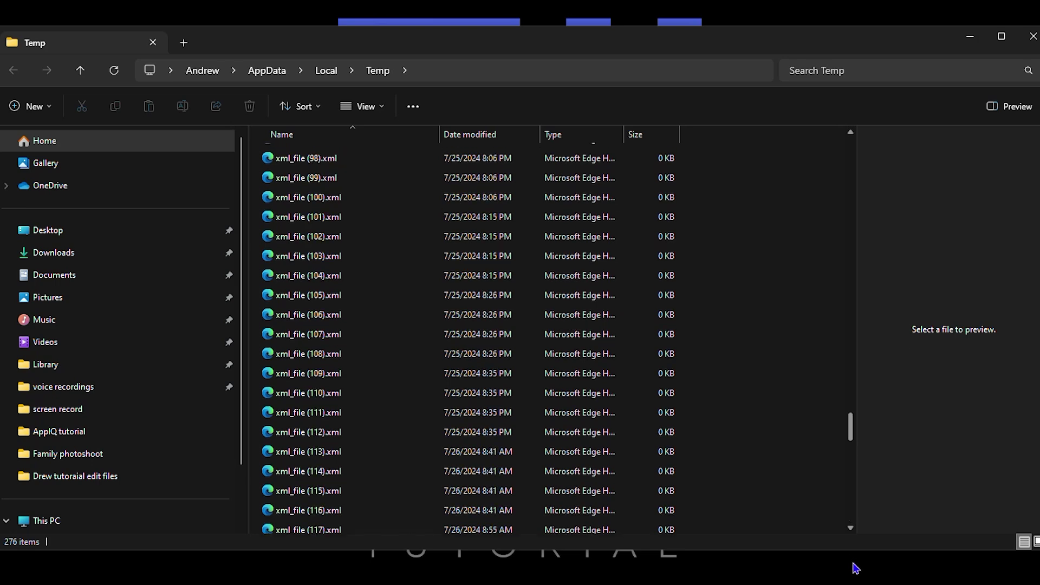
drag(856, 425, 857, 123)
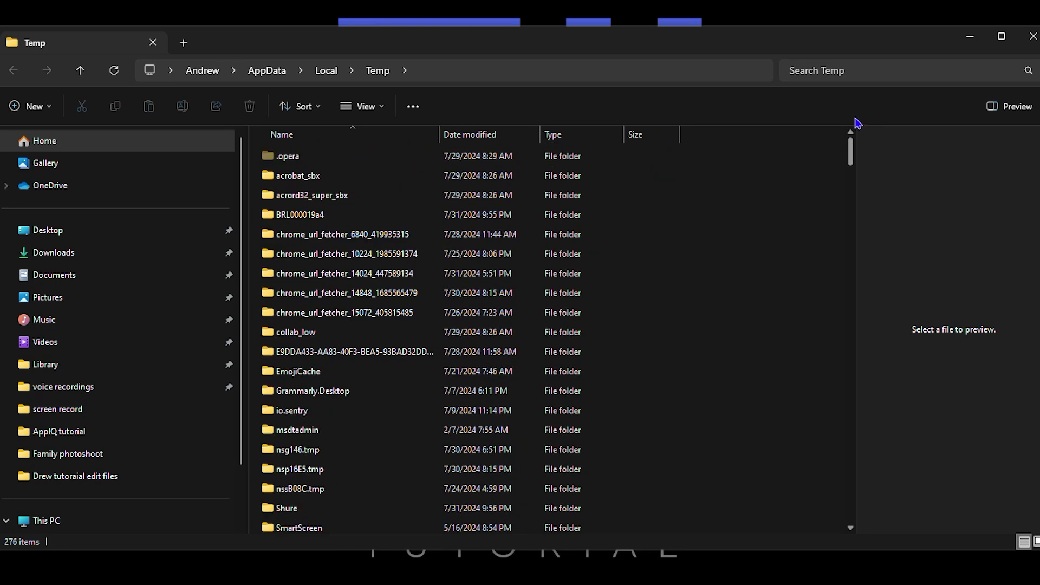
key(ctrl+a)
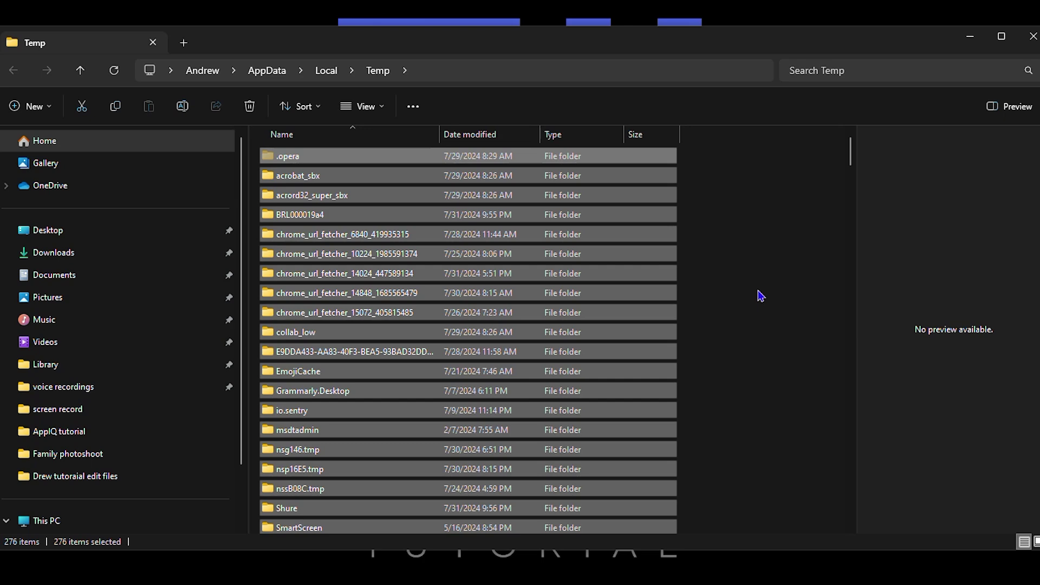
key(shift+Delete)
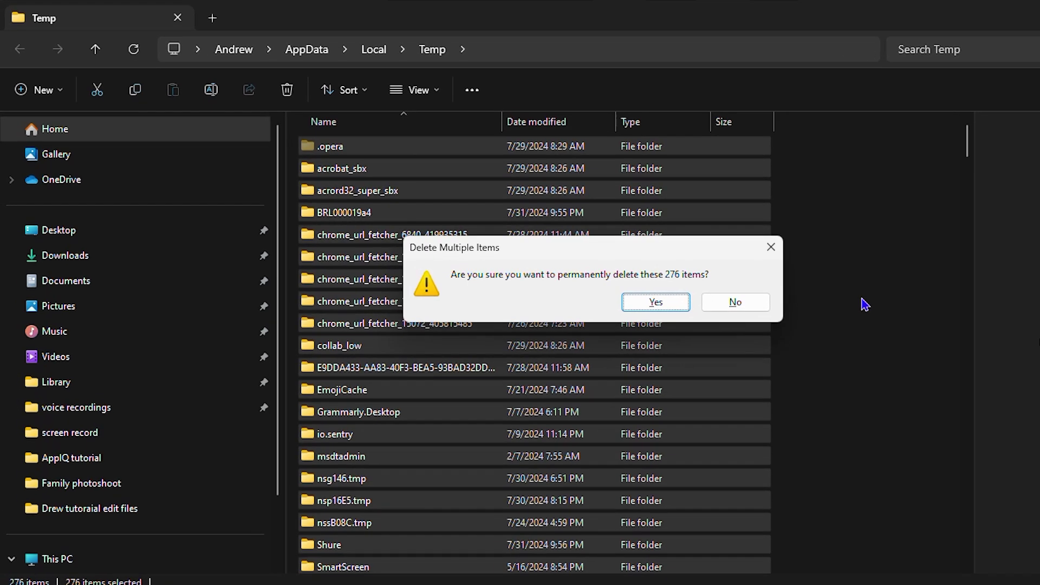
click(668, 305)
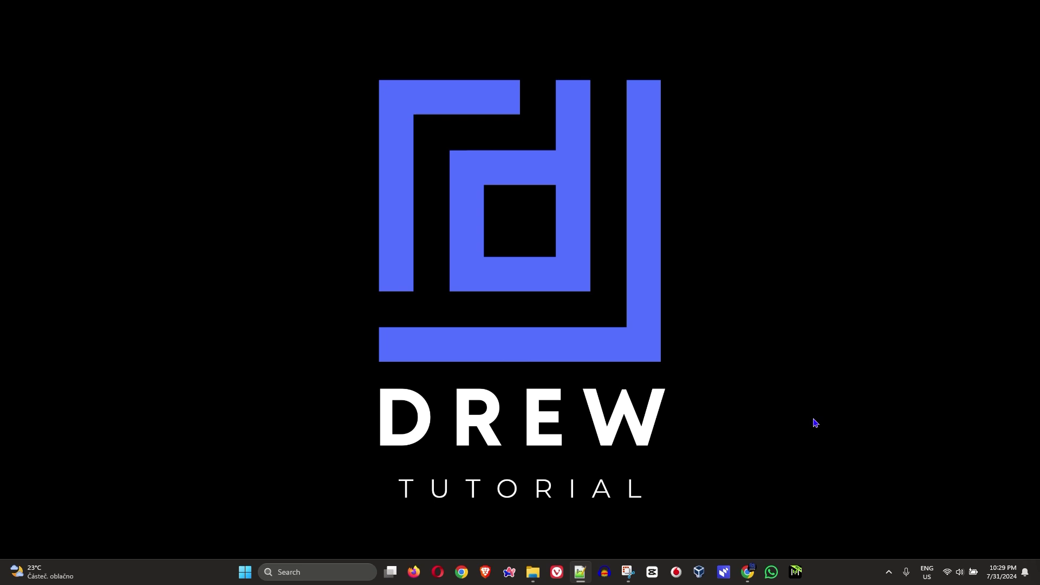
Step: Run 'prefetch' from the Win+R Run box, triggering the Prefetch folder permission prompt
key(super+r)
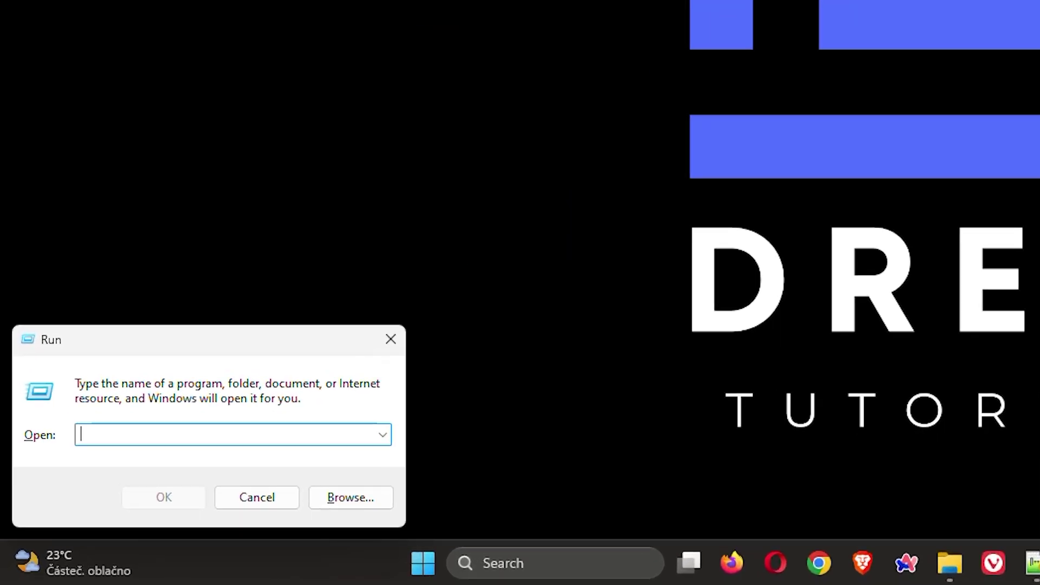
text(prefetch)
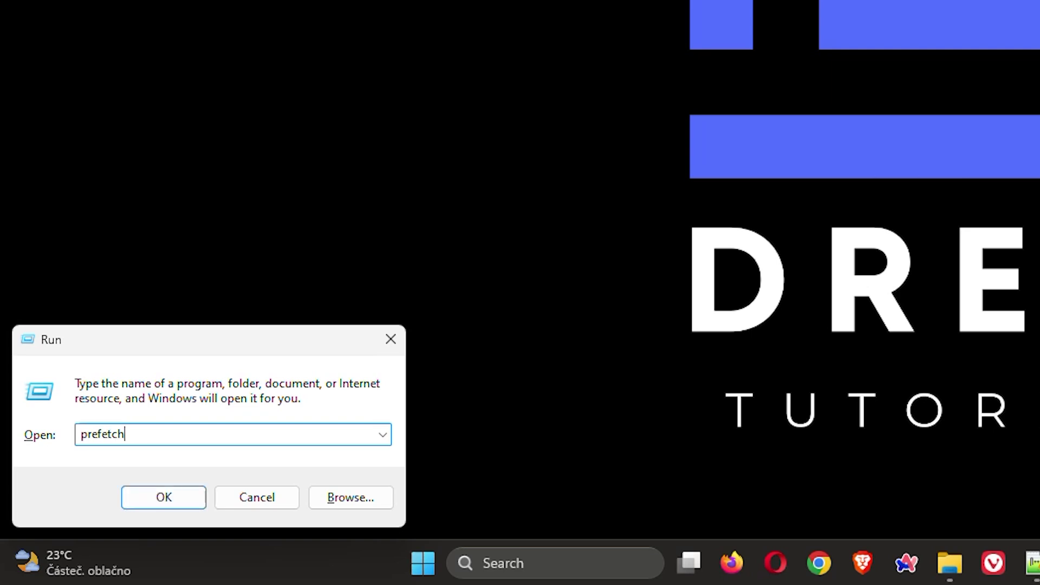
key(Return)
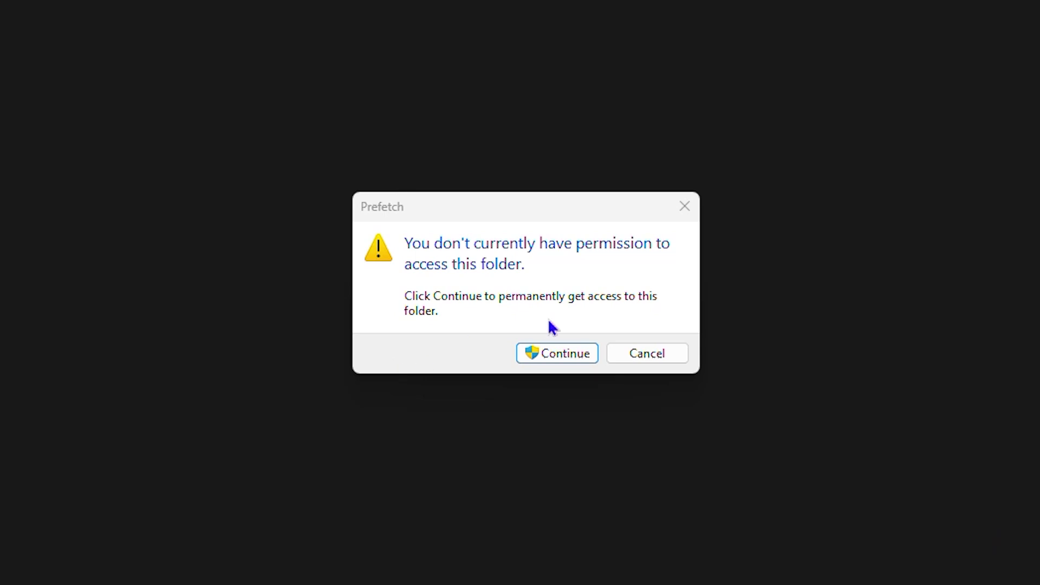
Step: Continue past the permission prompt and browse the C:\Windows\Prefetch .pf file list
click(577, 357)
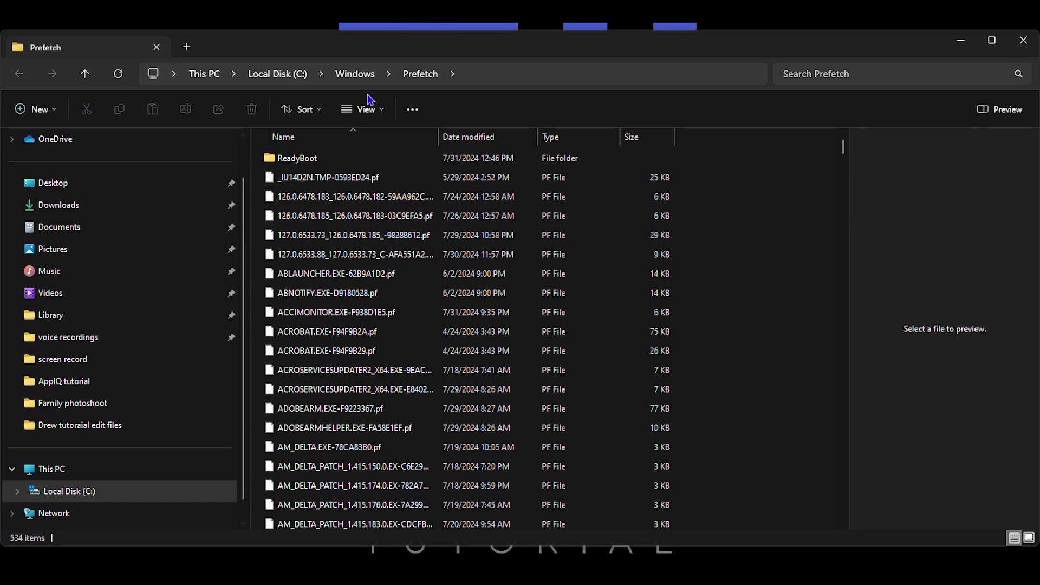
scroll(331, 275, down, 1)
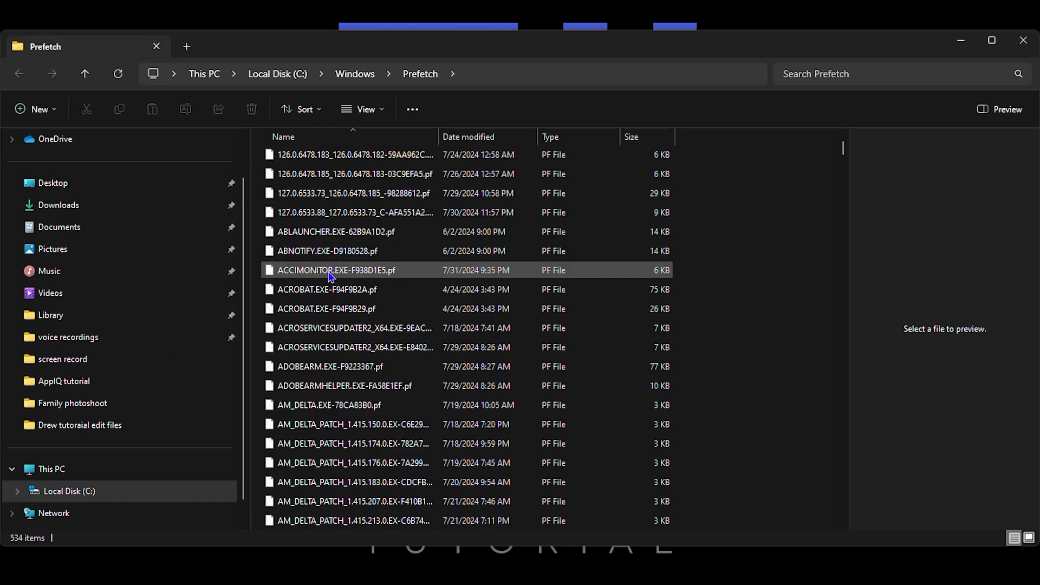
scroll(331, 275, down, 20)
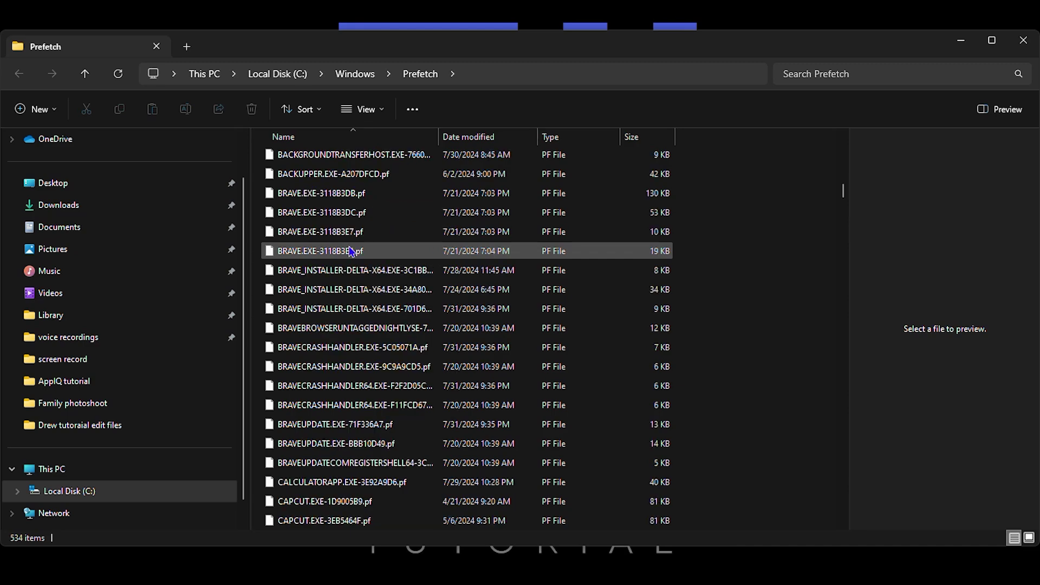
scroll(360, 251, down, 20)
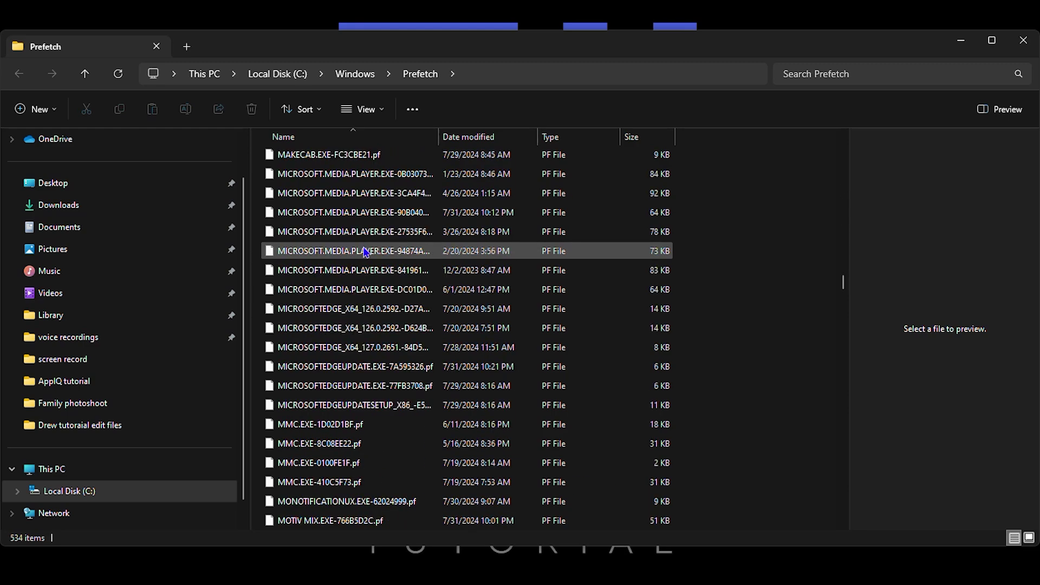
scroll(373, 249, down, 20)
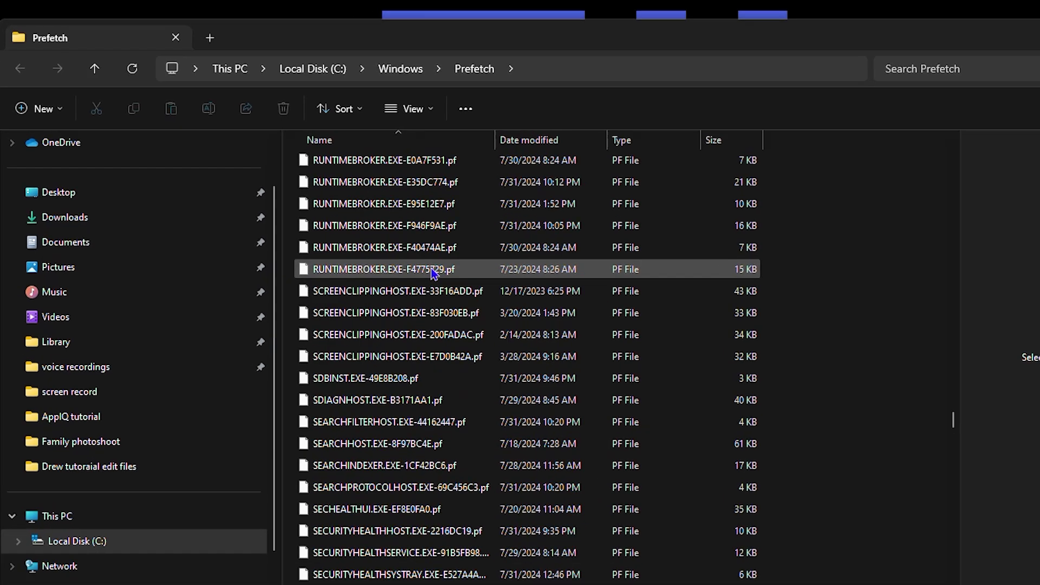
scroll(998, 411, down, 20)
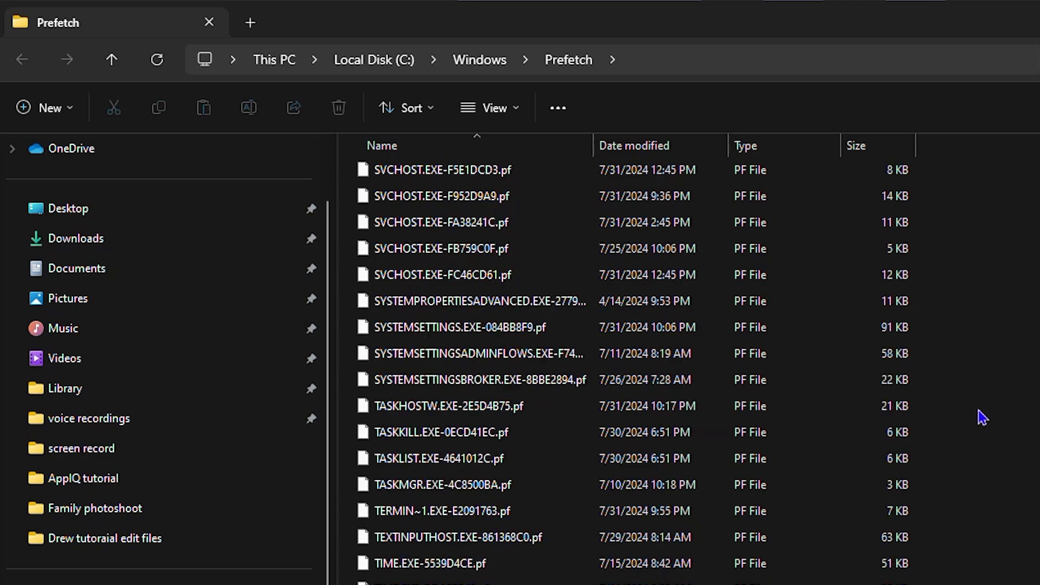
scroll(936, 478, down, 2)
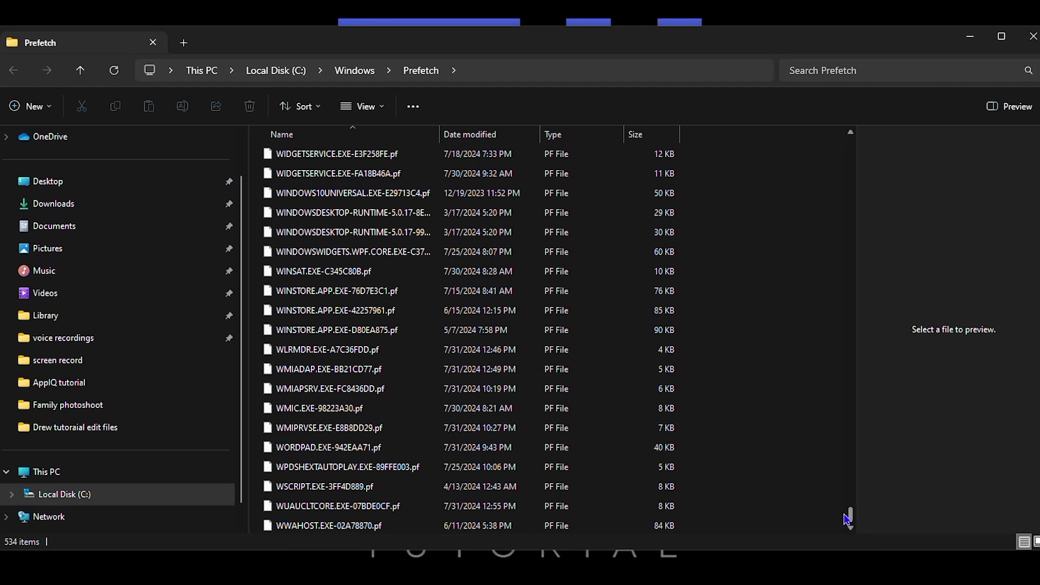
drag(851, 515, 898, 131)
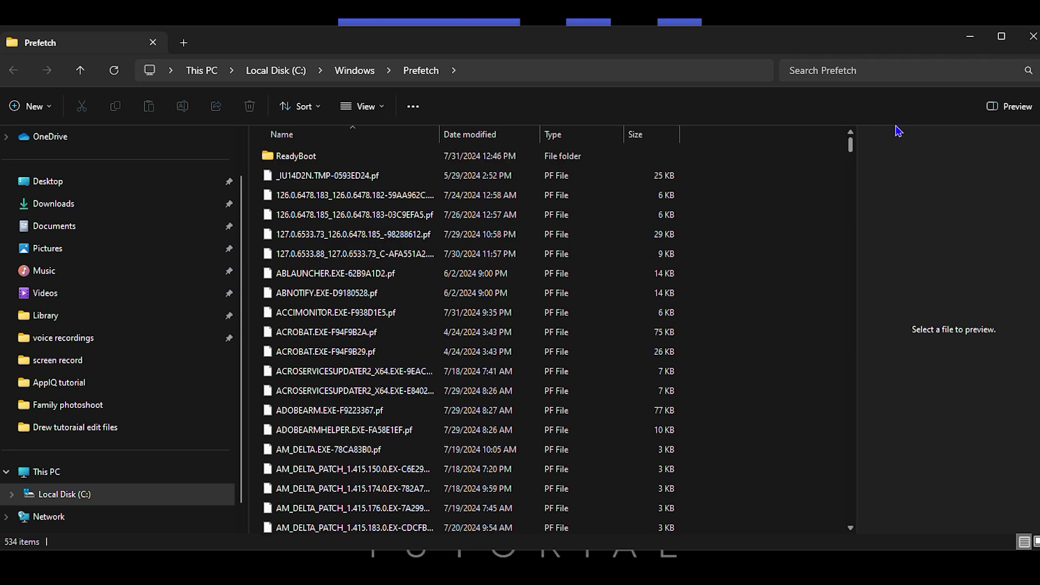
Step: Select all 534 items in the Prefetch folder for deletion
scroll(683, 265, down, 10)
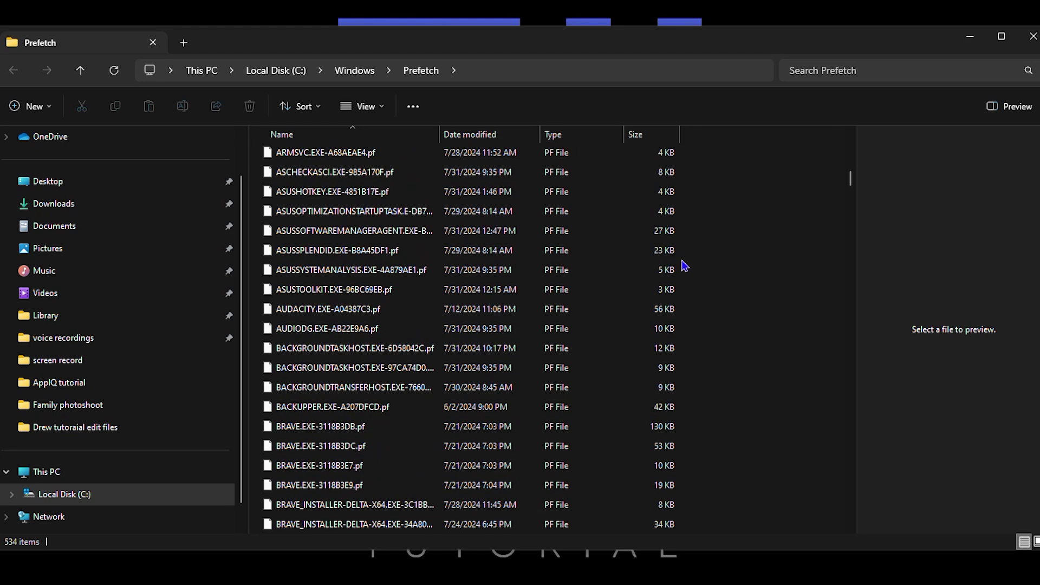
scroll(684, 263, down, 15)
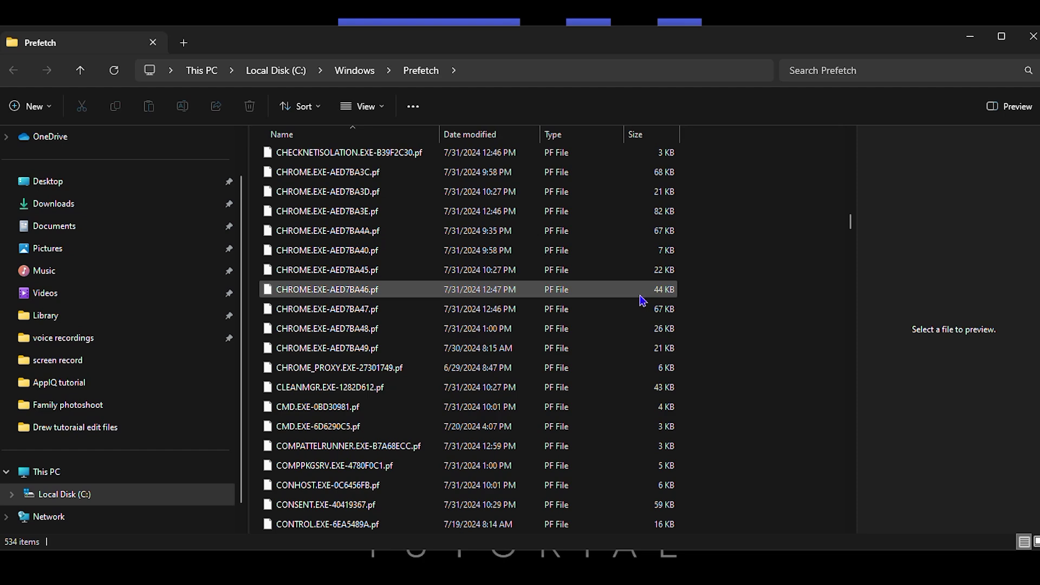
key(ctrl+a)
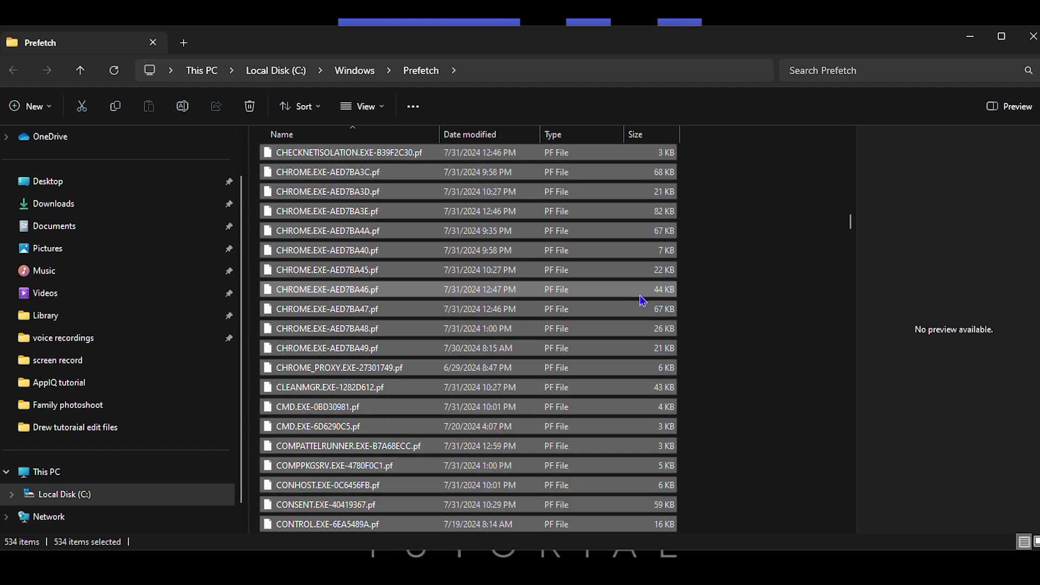
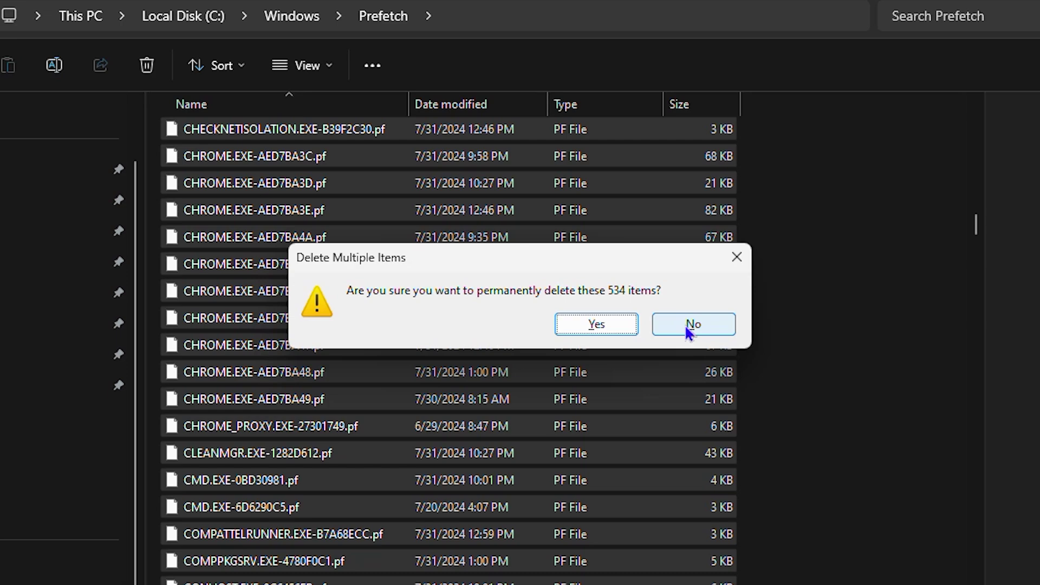
Step: Confirm permanent deletion of the 534 Prefetch files
click(596, 324)
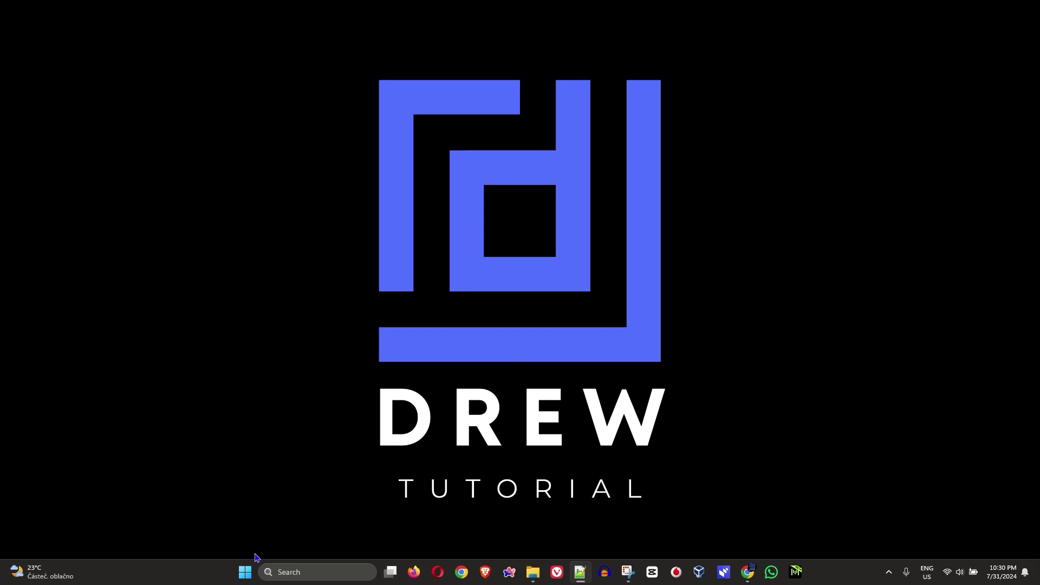
Step: Open Settings › System › Storage for C:, check Documents' 13.2 GB, and return to the overview
right_click(281, 564)
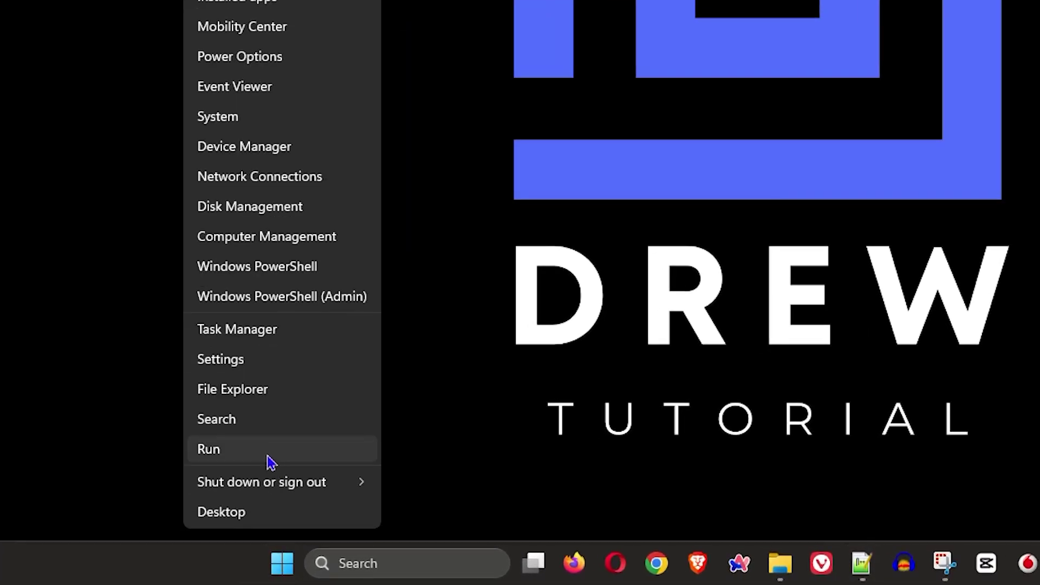
click(244, 358)
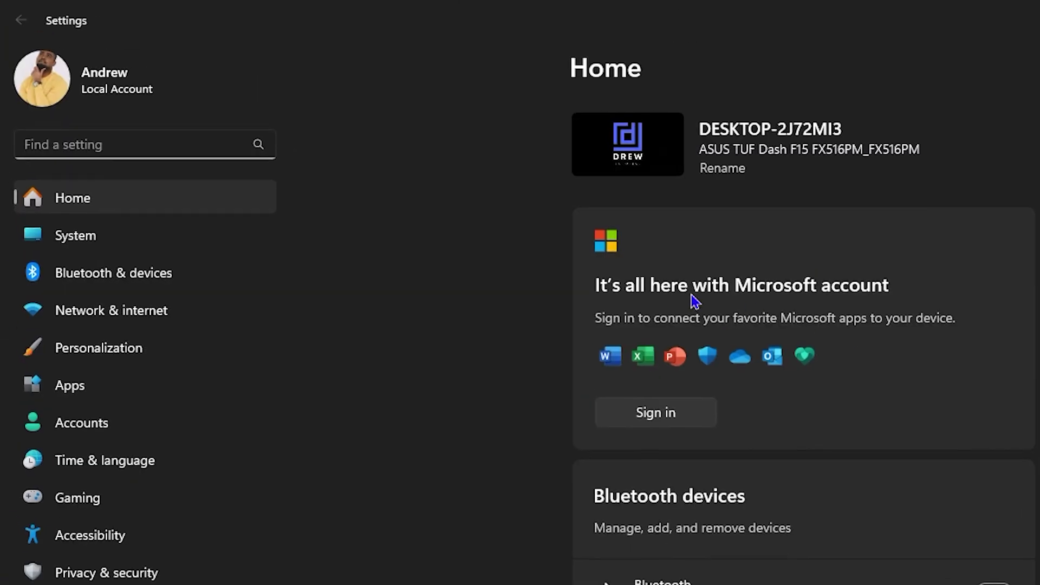
click(154, 235)
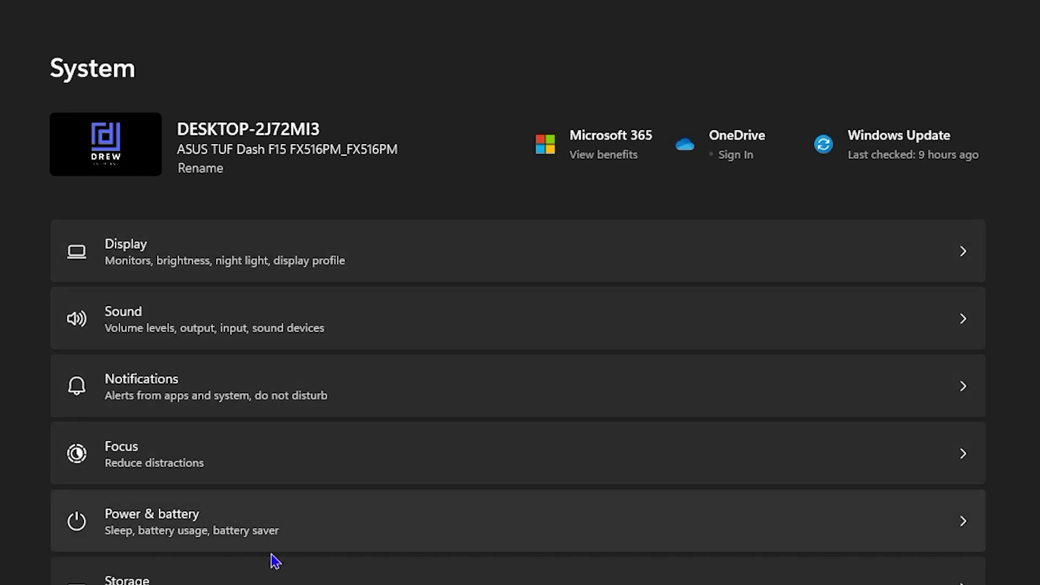
scroll(343, 574, down, 3)
click(356, 394)
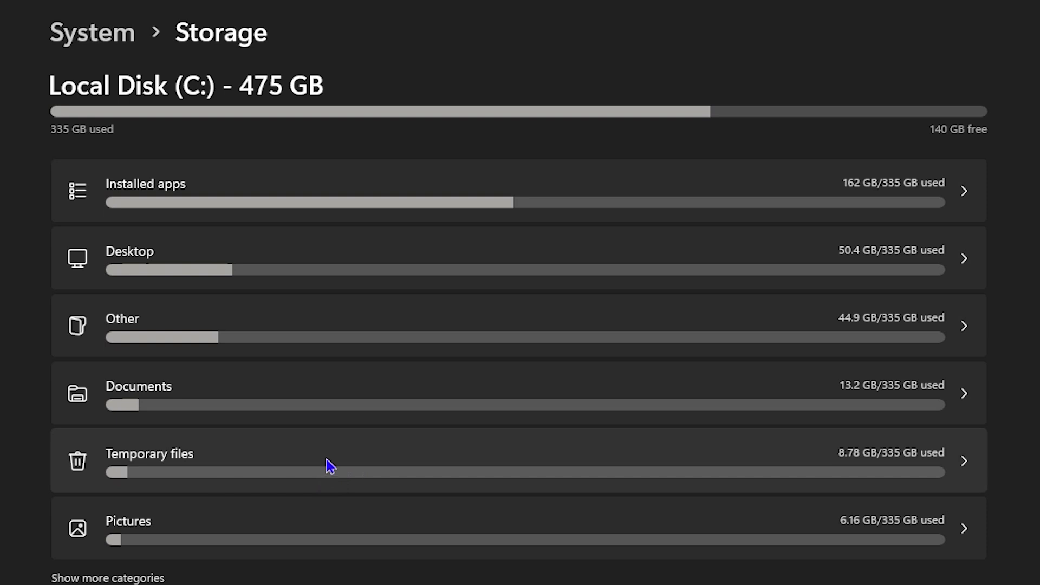
click(316, 406)
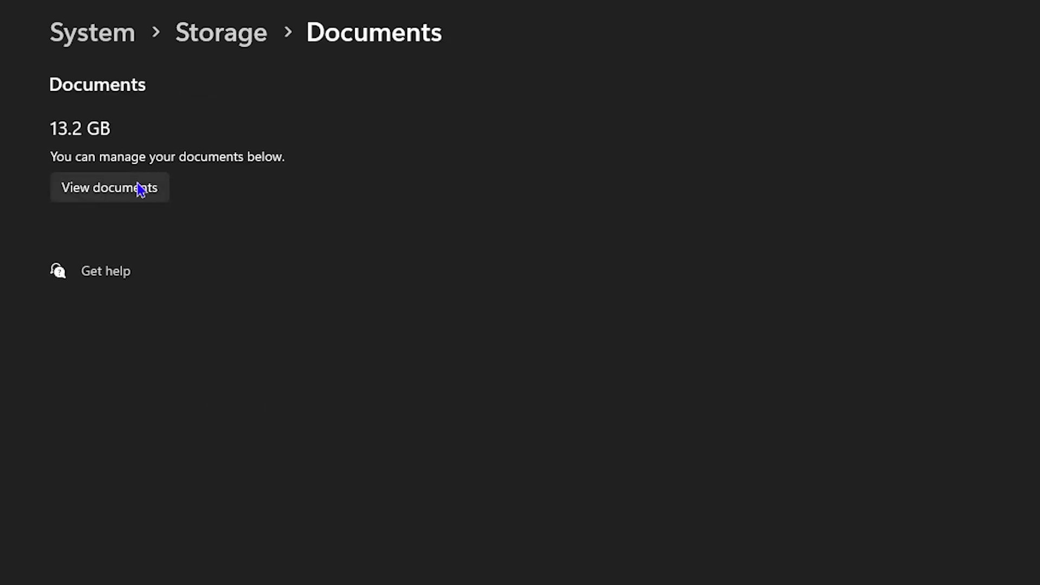
click(244, 38)
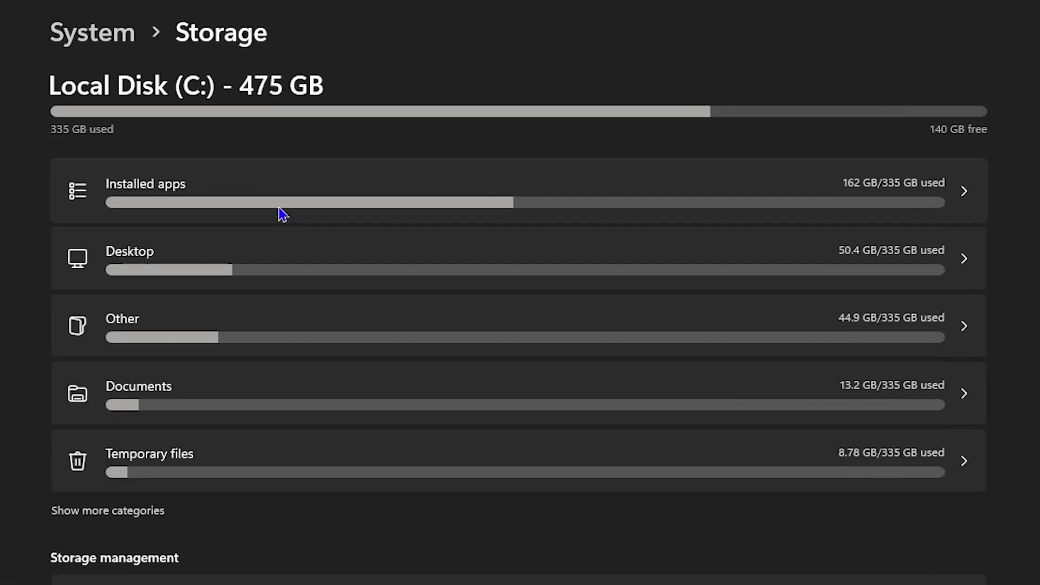
click(473, 463)
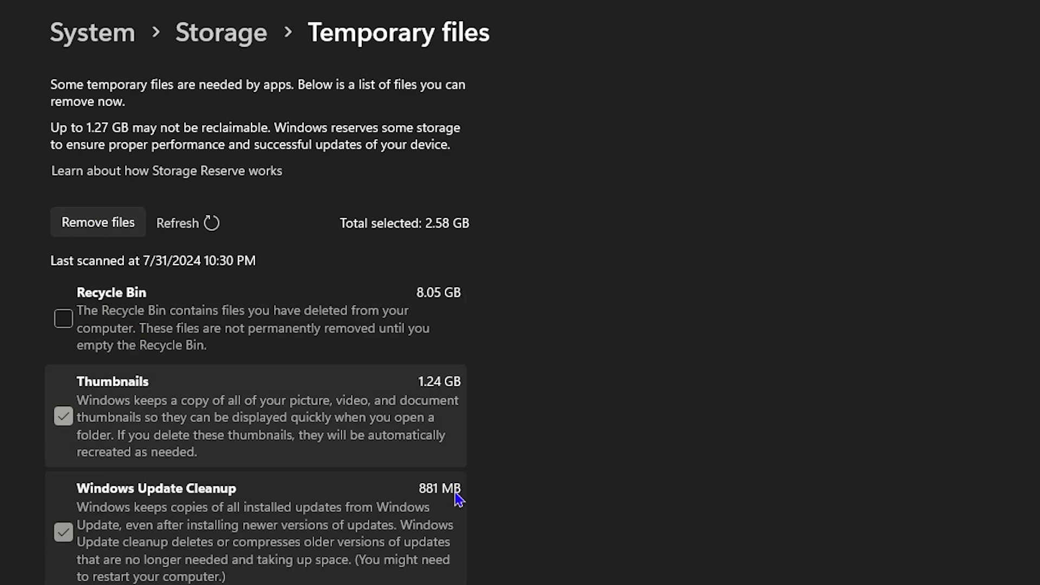
scroll(449, 522, down, 8)
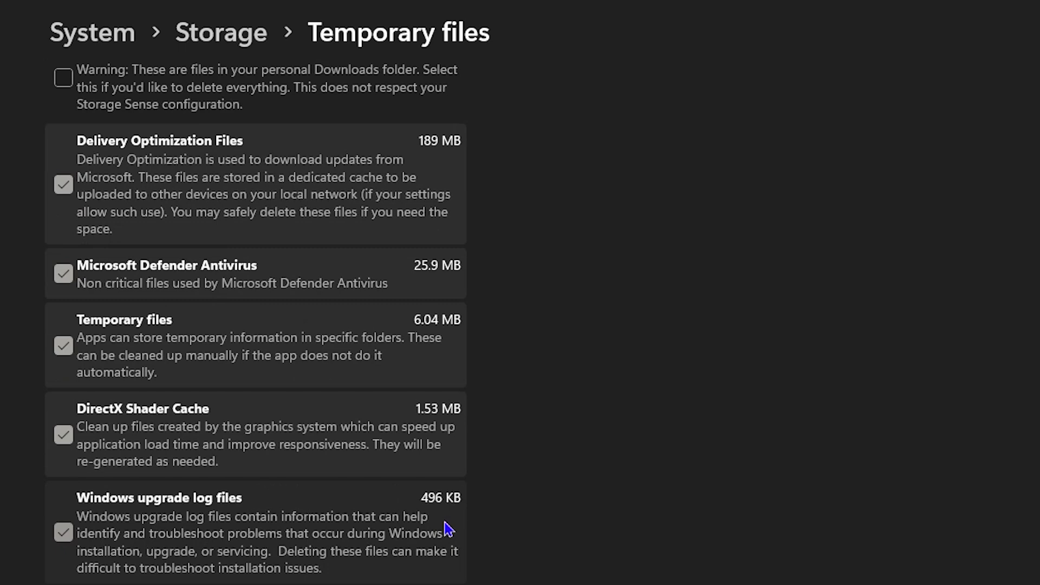
scroll(411, 460, up, 10)
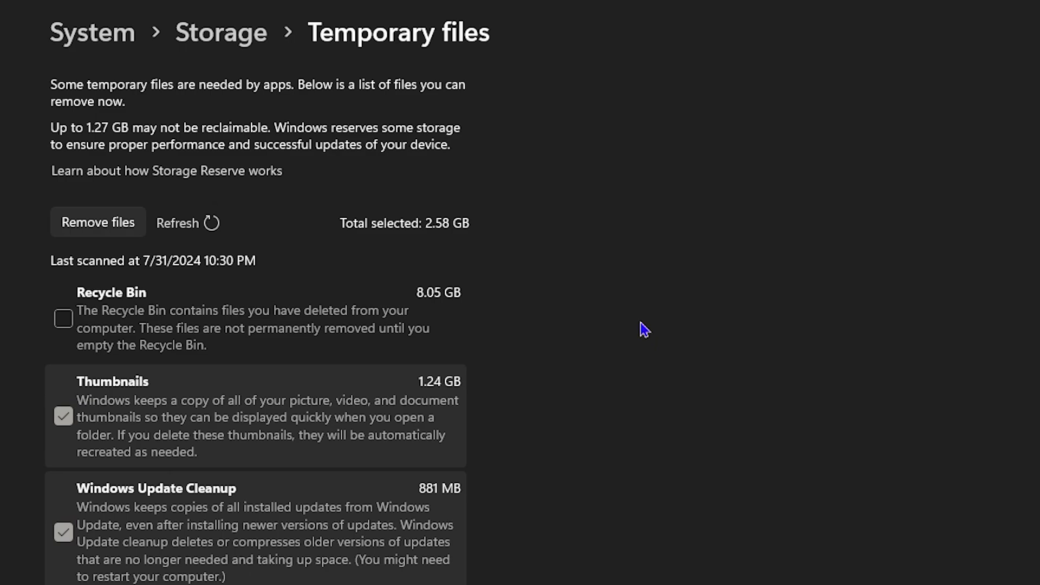
scroll(597, 383, down, 10)
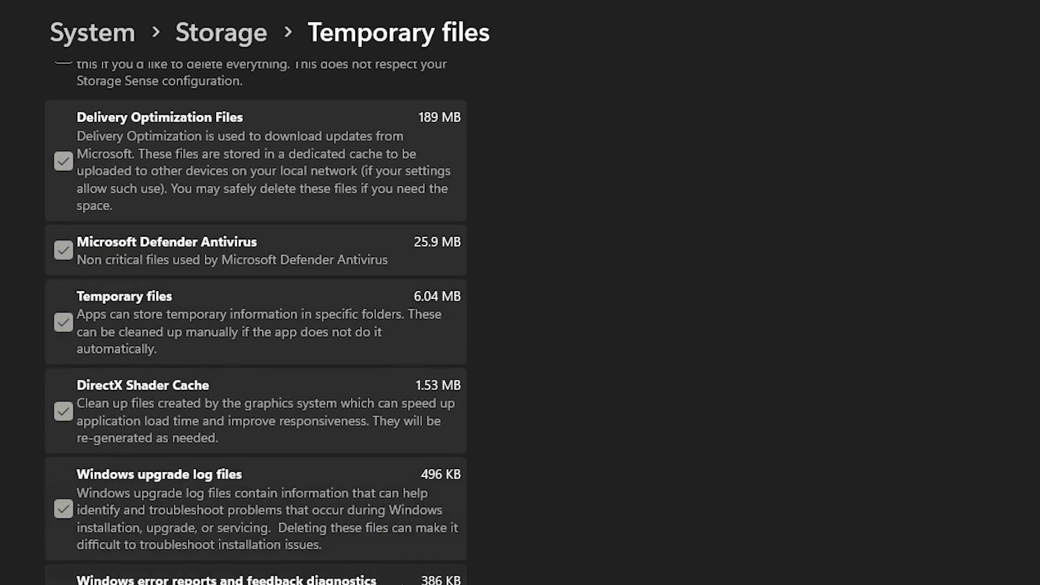
scroll(408, 409, down, 4)
scroll(423, 295, up, 7)
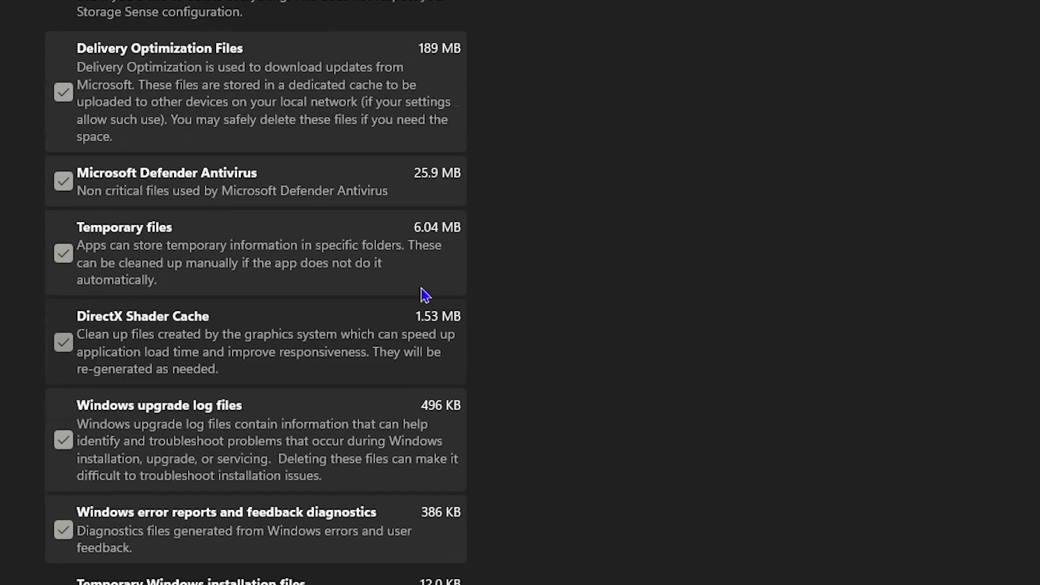
scroll(425, 269, up, 8)
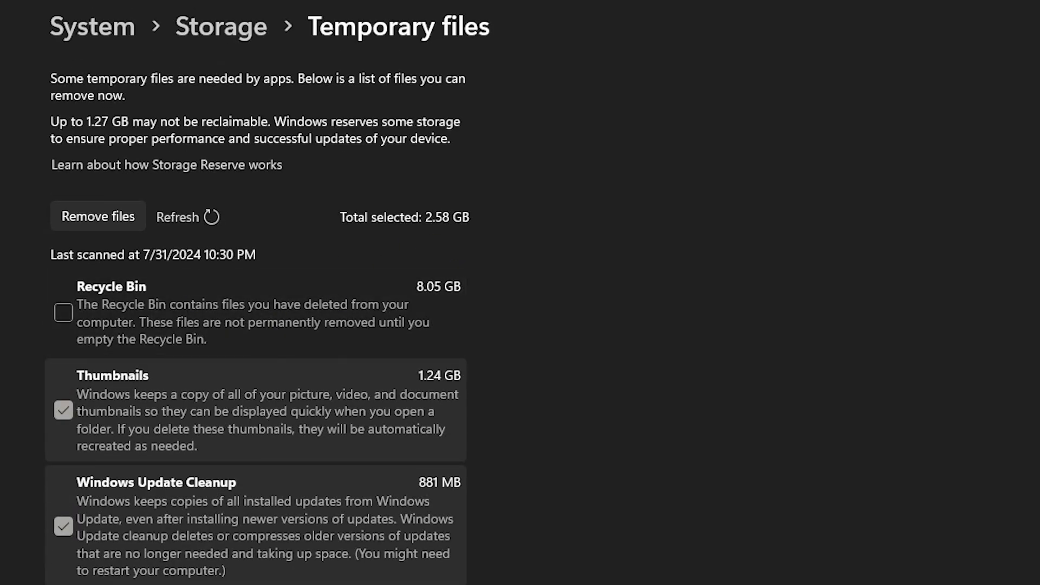
scroll(255, 325, down, 9)
scroll(265, 217, up, 9)
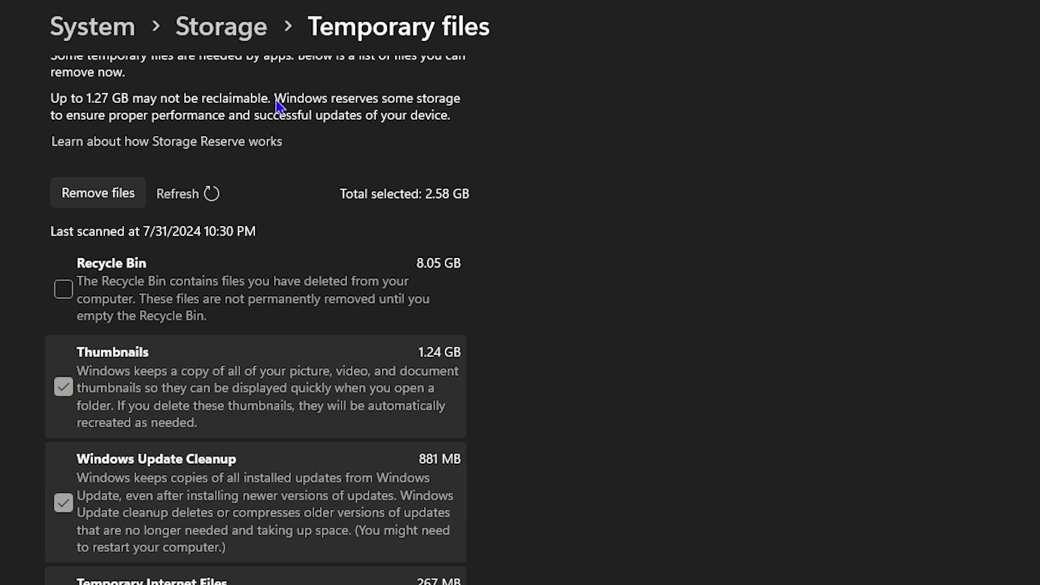
click(251, 30)
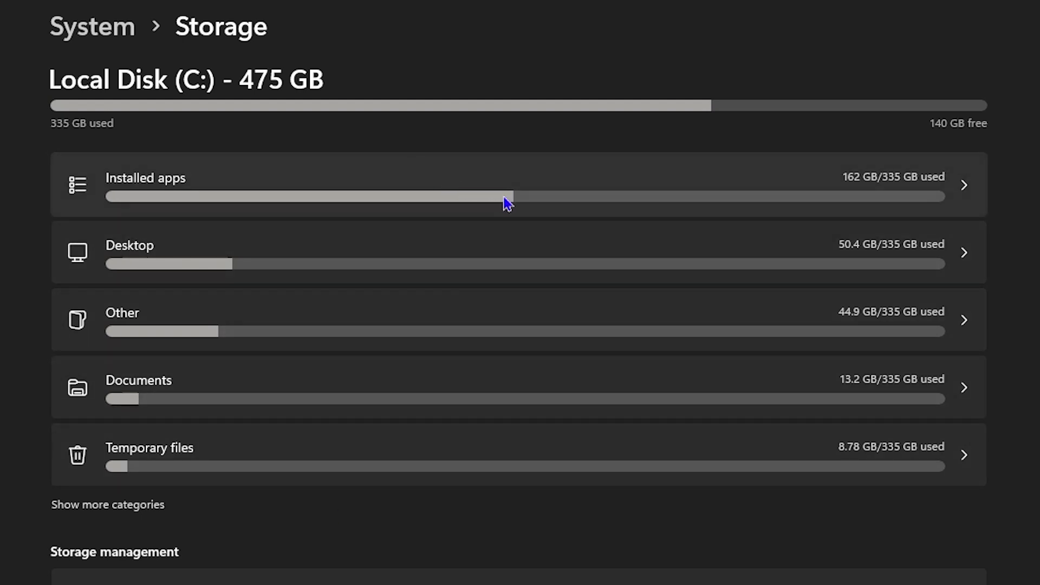
Step: Review installed apps by size, then open Other storage, showing 44.9 GB led by VirtualBox VMs
click(508, 200)
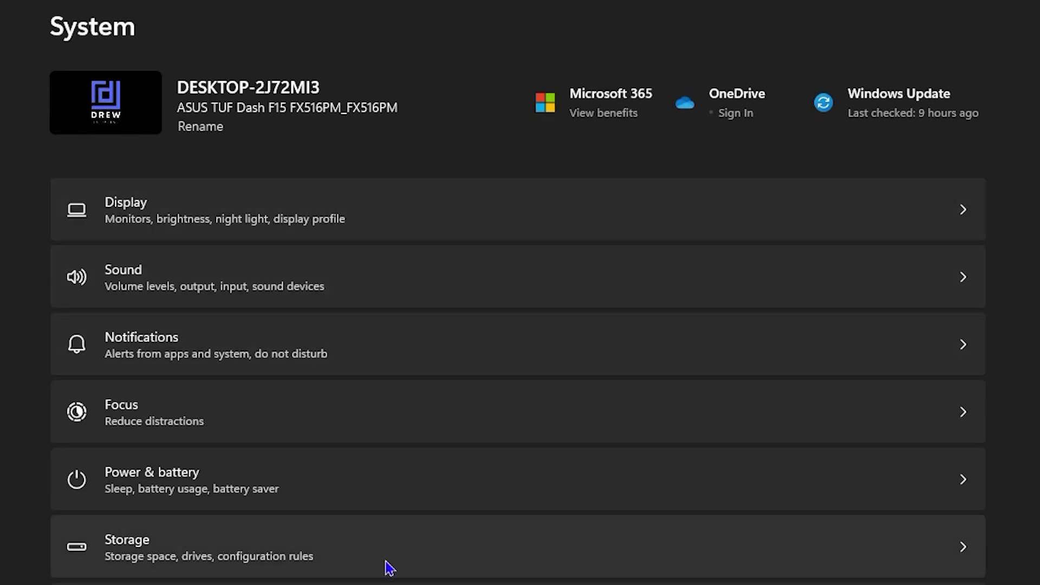
click(444, 554)
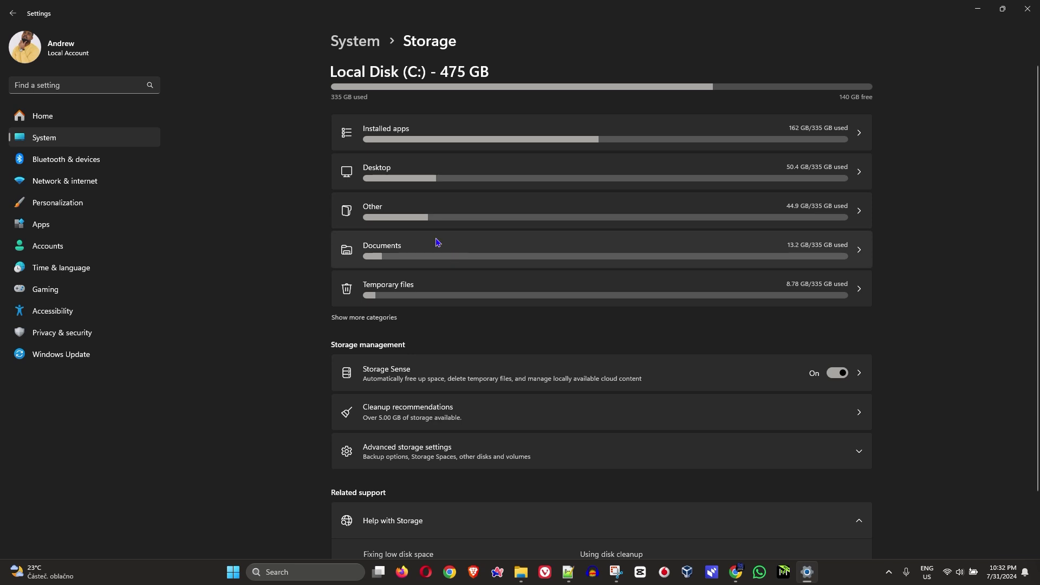
click(440, 214)
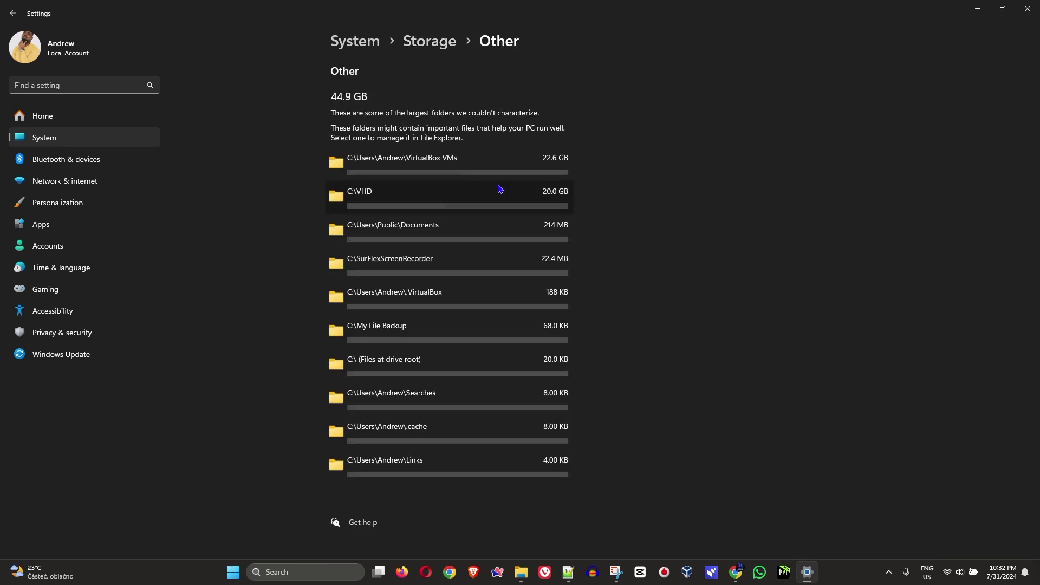